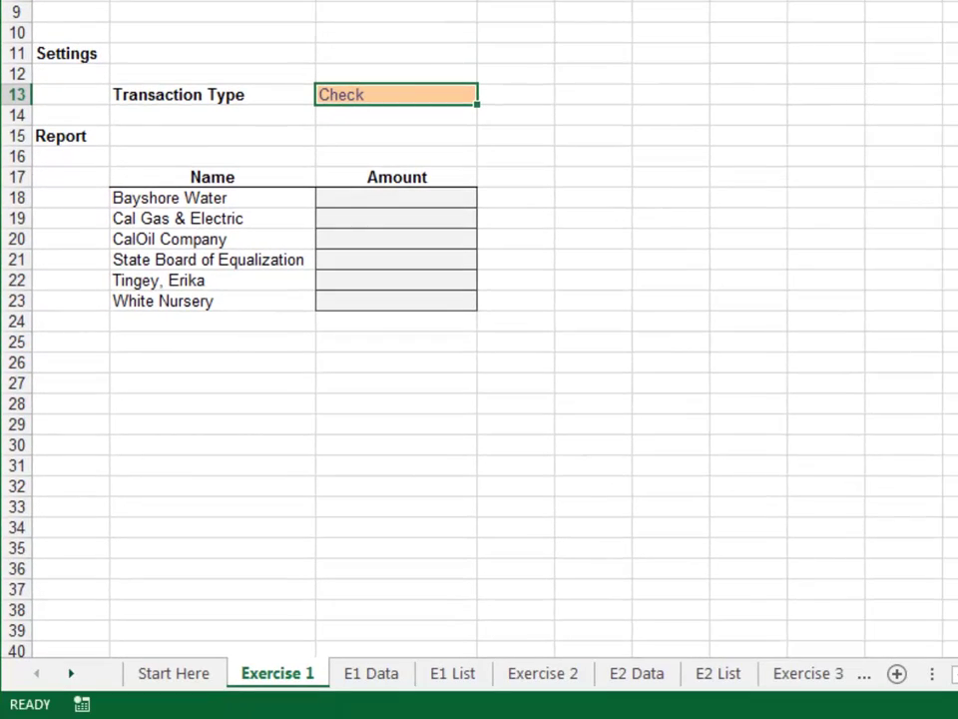
Step: Define a workbook-scoped name dd_types referring to tbl_e1_list[Type] from the Type values on the E1 List sheet
{"action": "key", "text": "ctrl+Page_Down"}
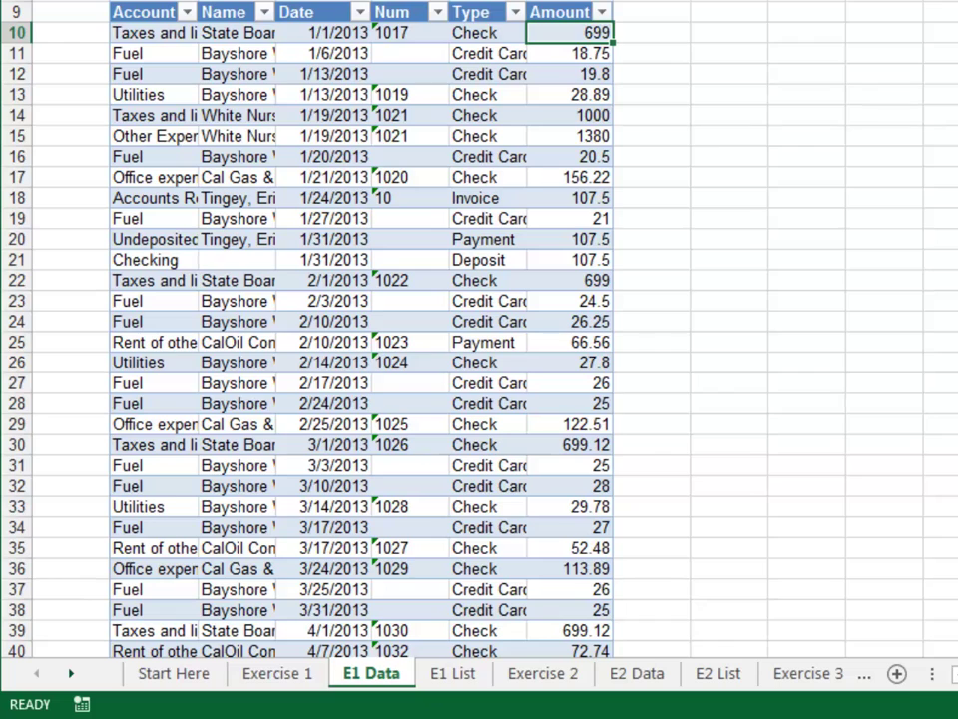
{"action": "key", "text": "ctrl+Page_Down"}
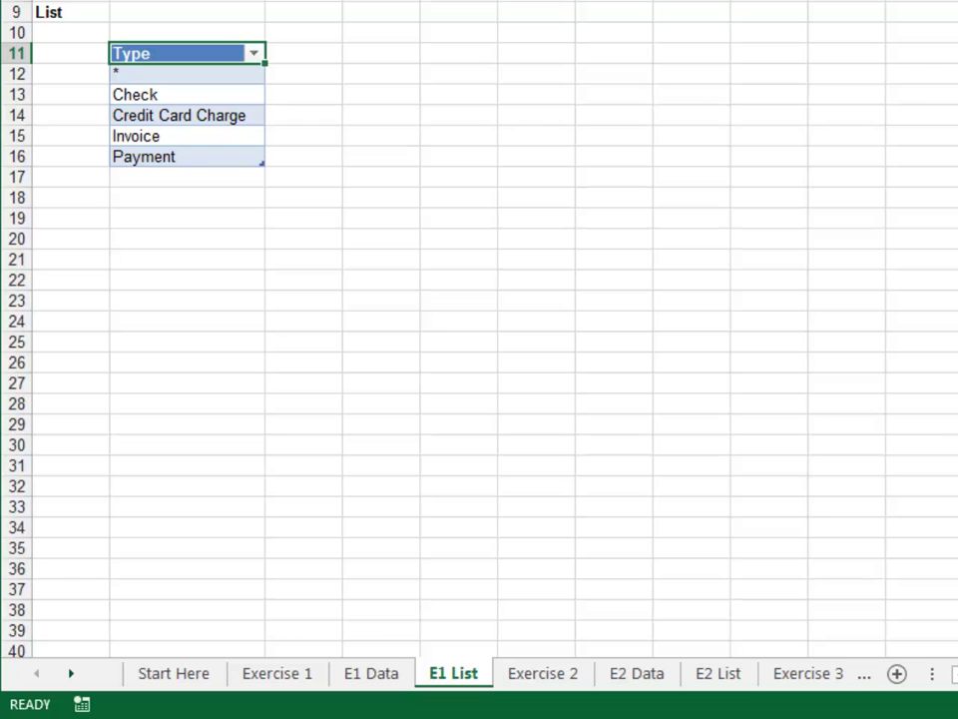
{"action": "key", "text": "Down"}
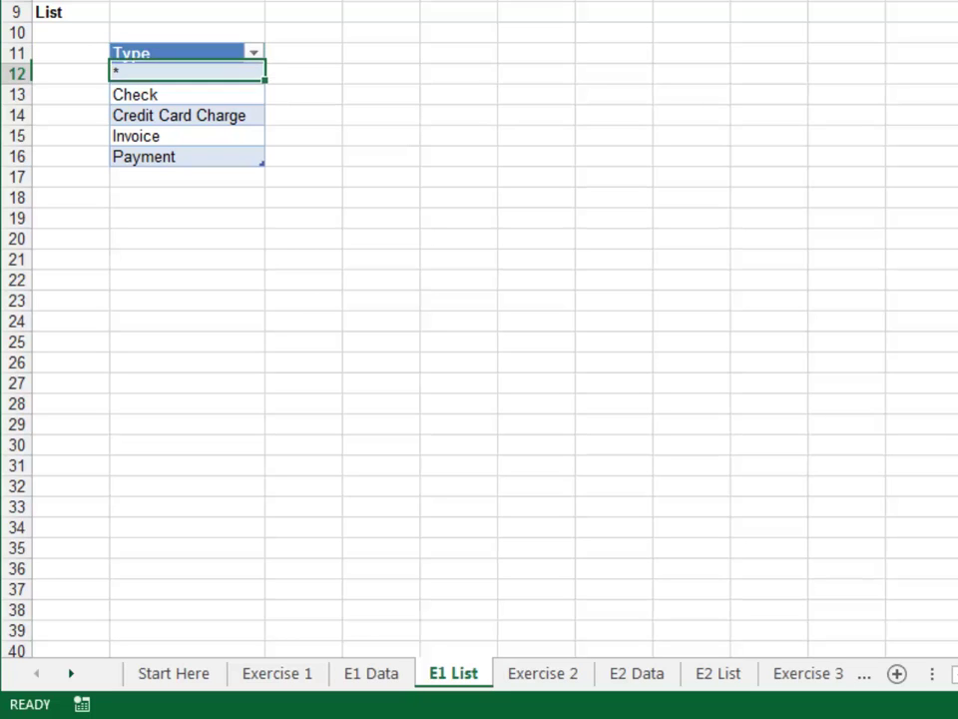
{"action": "key", "text": "shift+Down"}
{"action": "key", "text": "shift+Down"}
{"action": "key", "text": "shift+Down"}
{"action": "key", "text": "shift+Down"}
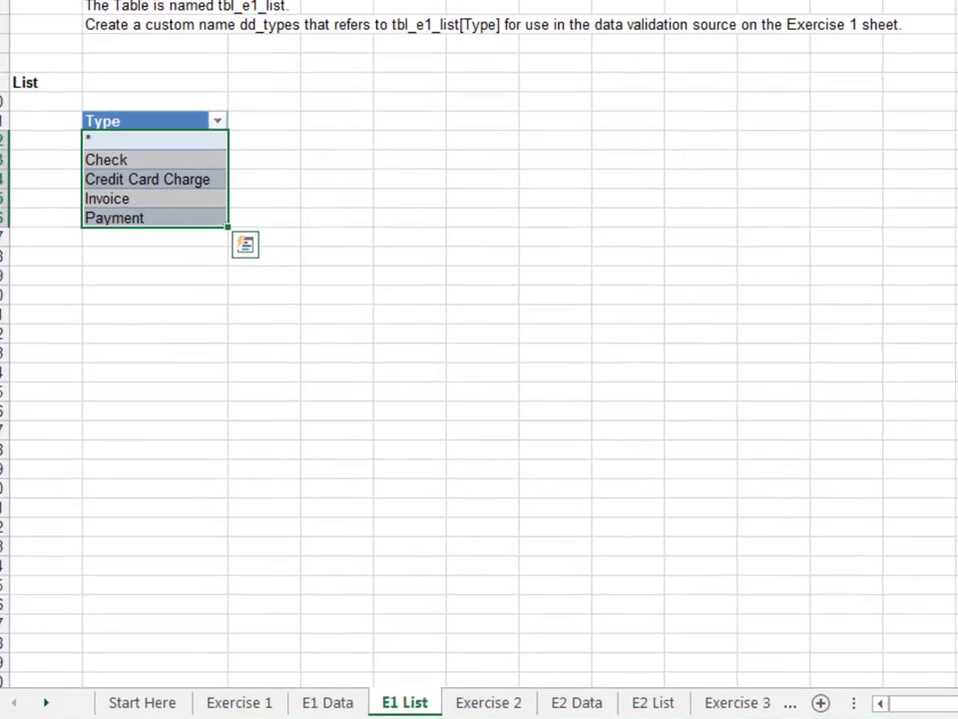
{"action": "key", "text": "ctrl+F3"}
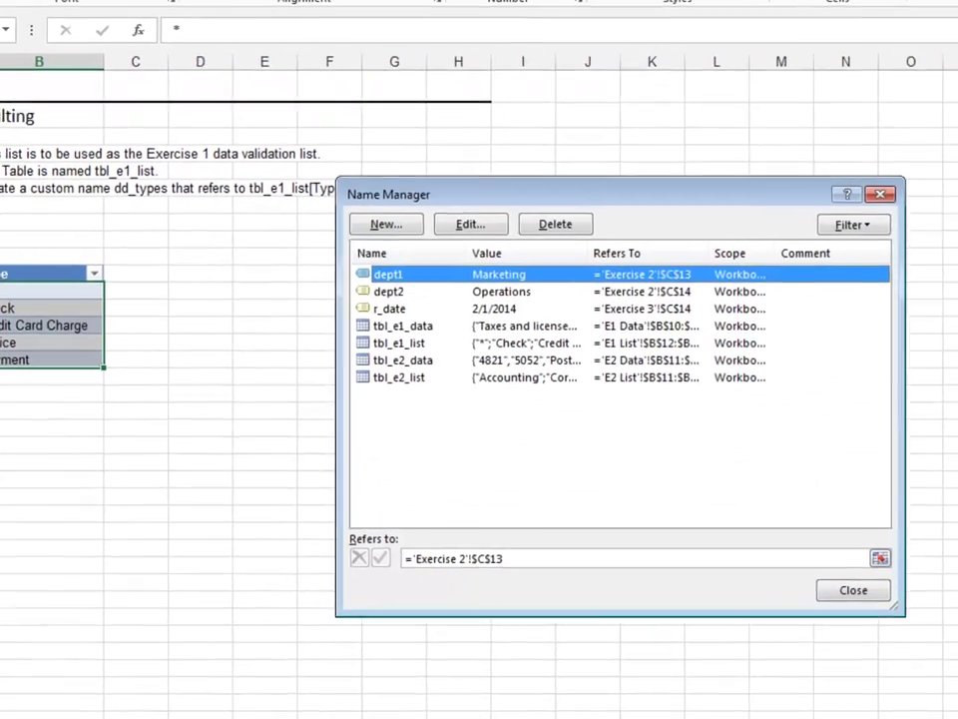
{"action": "key", "text": "alt+n"}
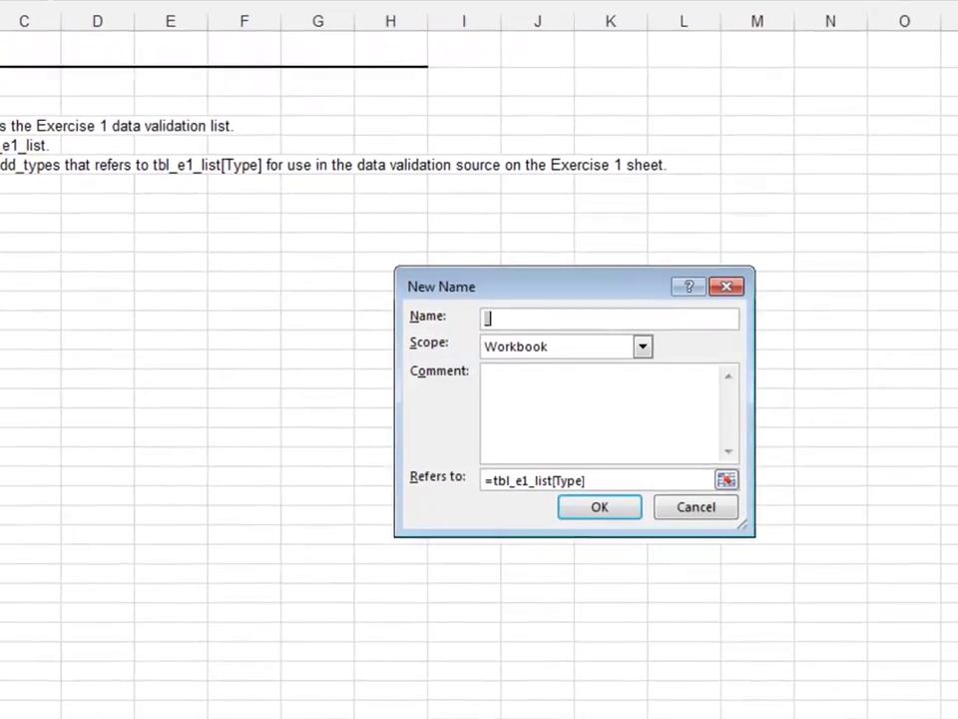
{"action": "type", "text": "dd_types"}
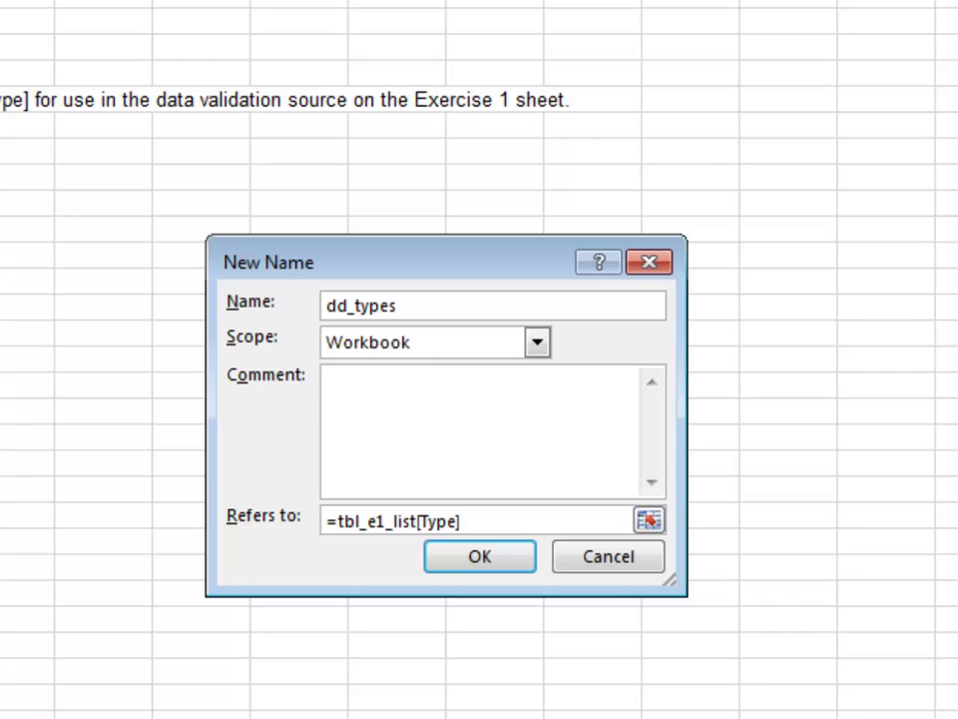
{"action": "key", "text": "Return"}
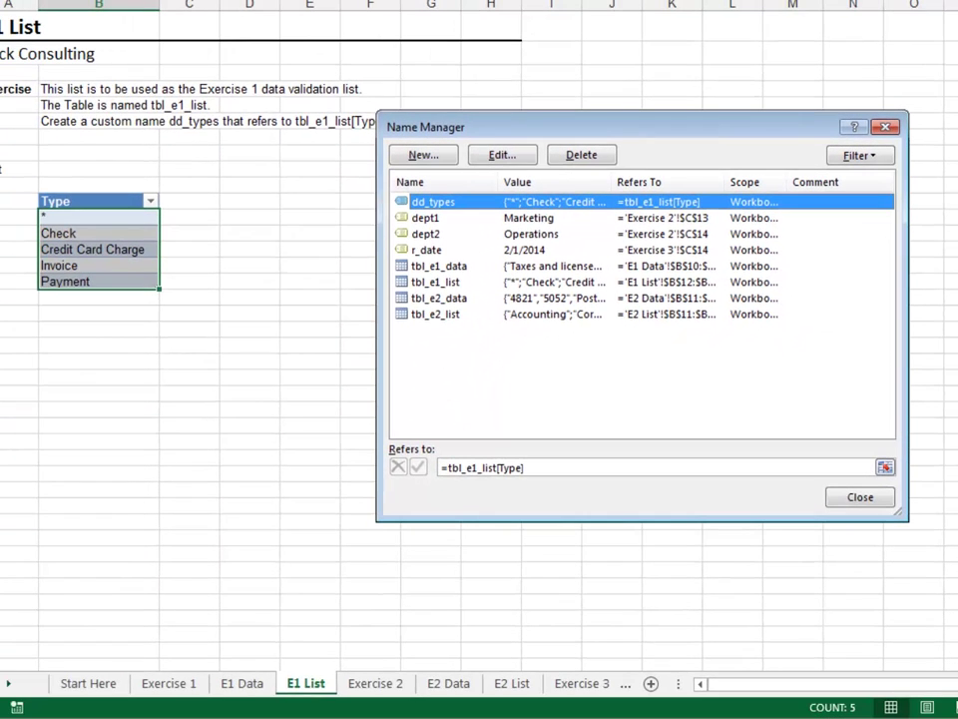
{"action": "key", "text": "Escape"}
Step: Add list data validation with source =dd_types to the Transaction Type input cell C13 on the Exercise 1 sheet
{"action": "key", "text": "ctrl+Page_Up"}
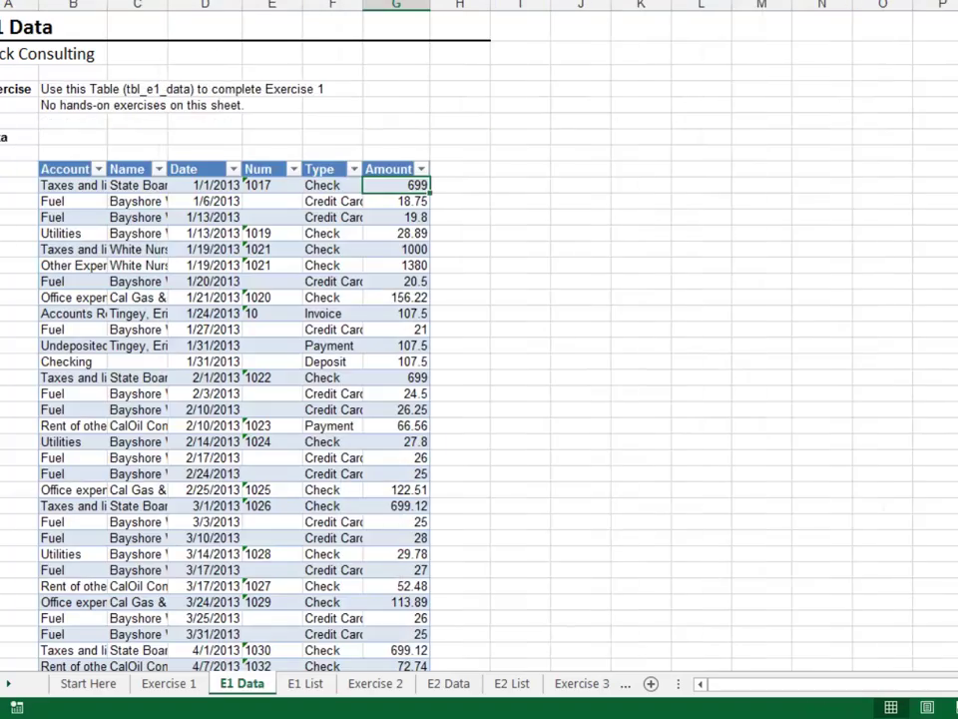
{"action": "key", "text": "ctrl+Page_Up"}
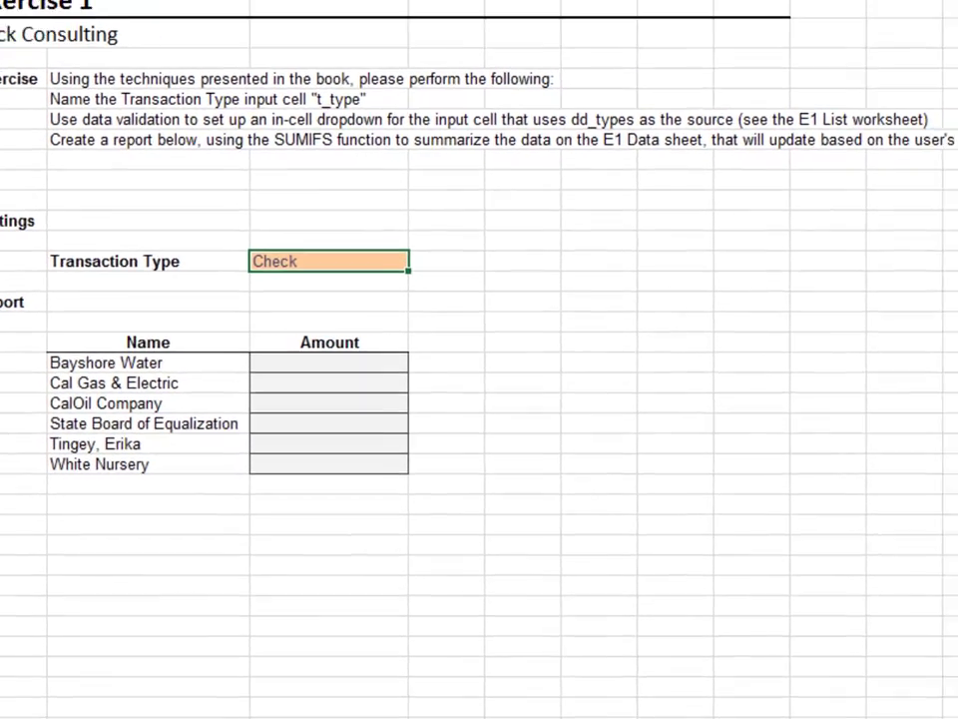
{"action": "key", "text": "alt+d"}
{"action": "key", "text": "l"}
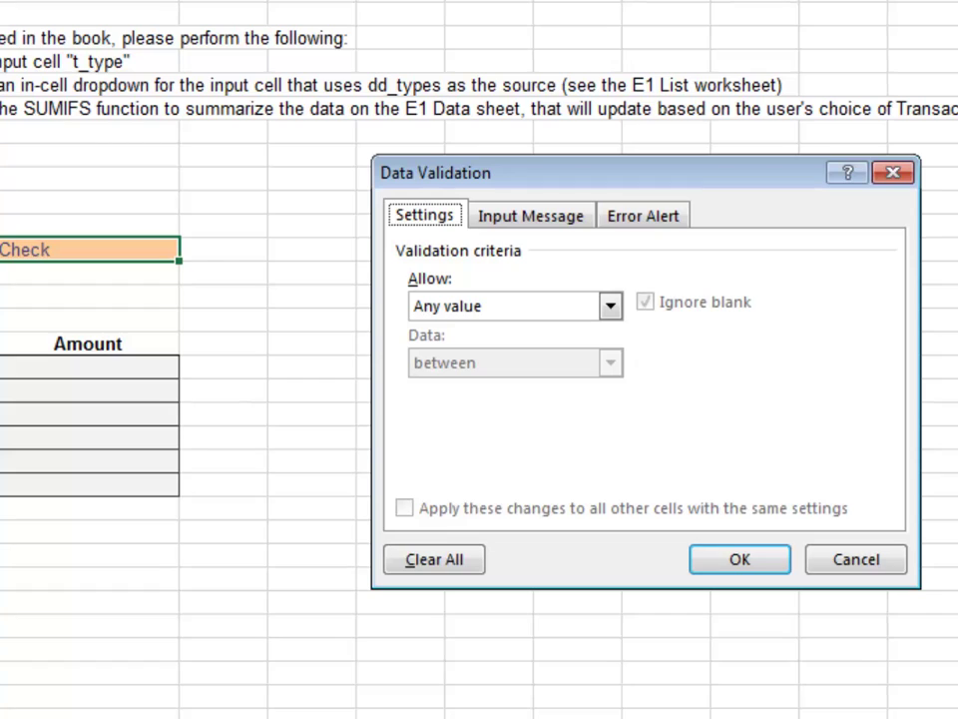
{"action": "key", "text": "Tab"}
{"action": "key", "text": "alt+Down"}
{"action": "key", "text": "Down"}
{"action": "key", "text": "Down"}
{"action": "key", "text": "Down"}
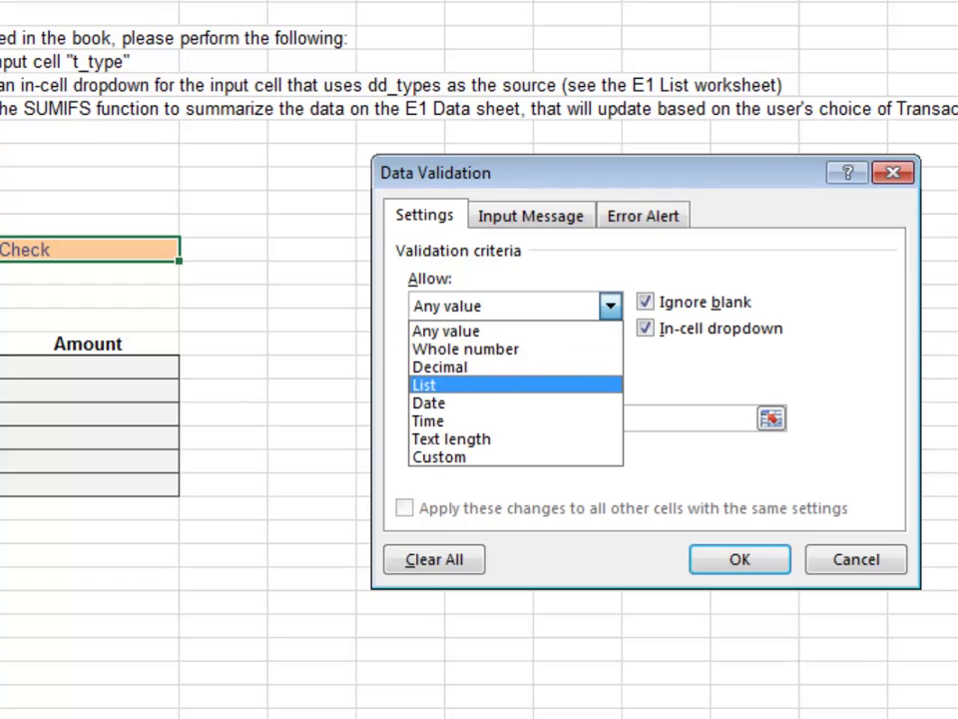
{"action": "key", "text": "Tab"}
{"action": "type", "text": "="}
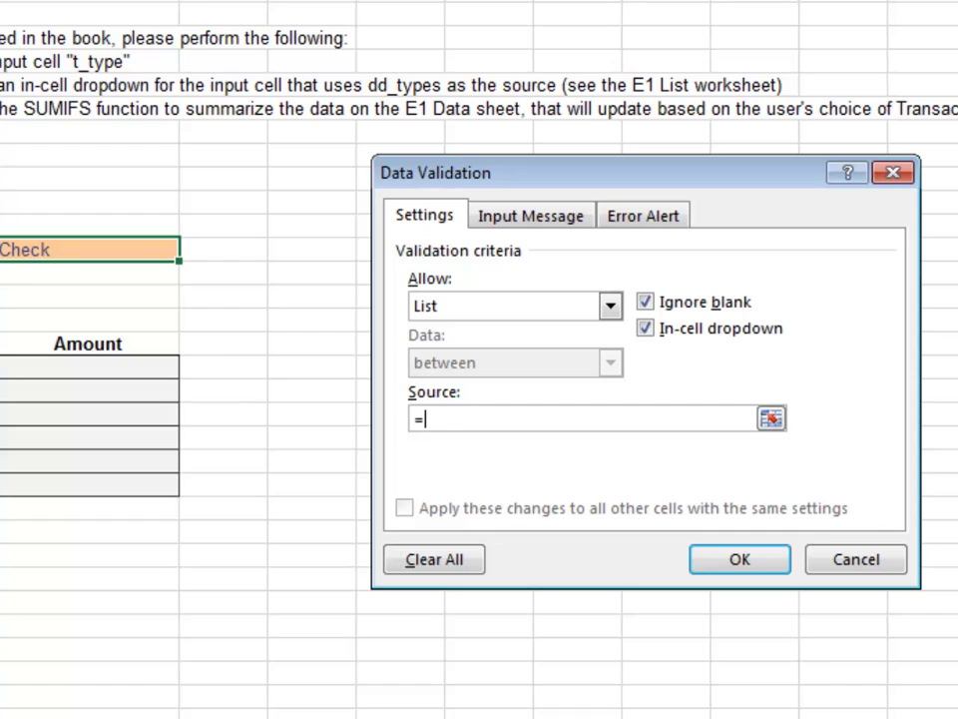
{"action": "type", "text": "dd_types"}
{"action": "key", "text": "Return"}
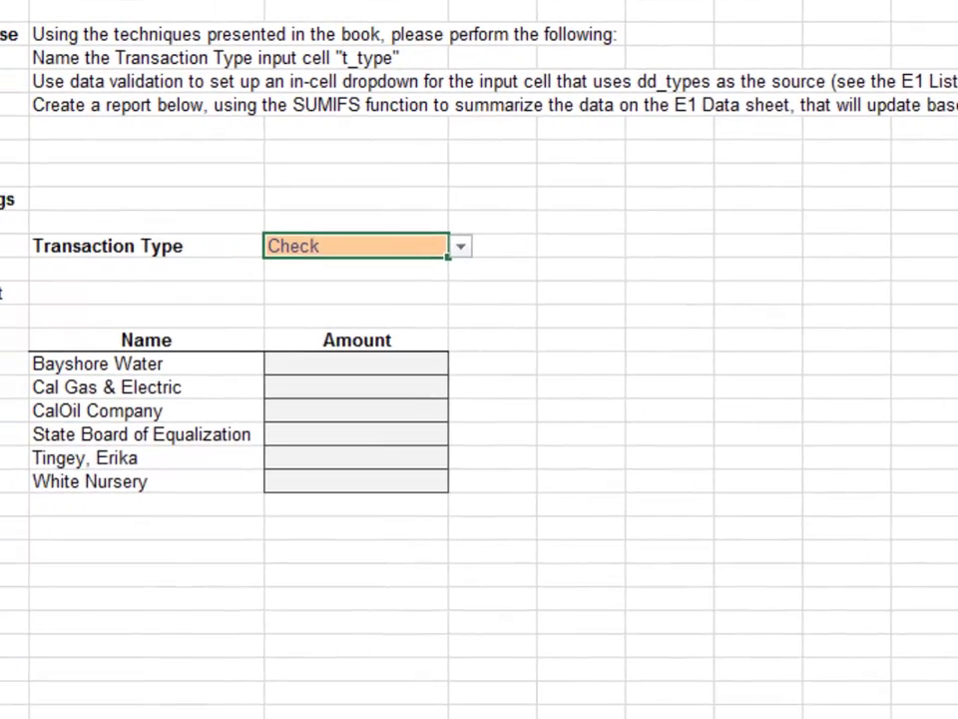
Step: Test the in-cell dropdown of the Transaction Type cell, choosing Check
{"action": "key", "text": "alt+Down"}
{"action": "key", "text": "Down"}
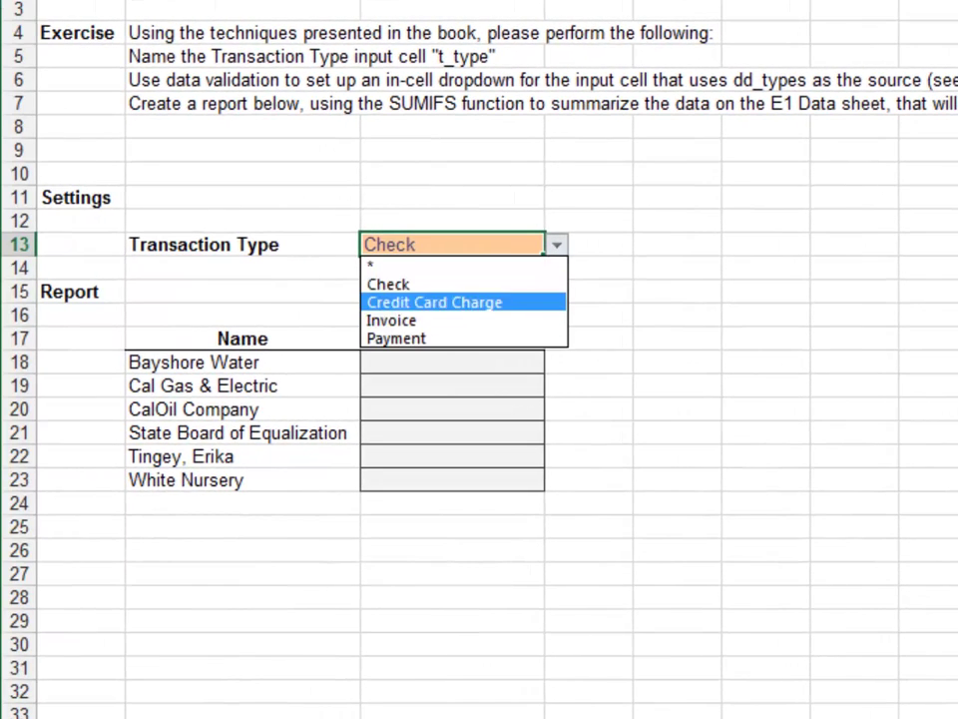
{"action": "key", "text": "Up"}
{"action": "key", "text": "Return"}
Step: Start a SUMIFS formula in C18, the Bayshore Water amount, with tbl_e1_data[Amount] as the sum range
{"action": "key", "text": "Down"}
{"action": "key", "text": "Down"}
{"action": "key", "text": "Down"}
{"action": "key", "text": "Down"}
{"action": "key", "text": "Down"}
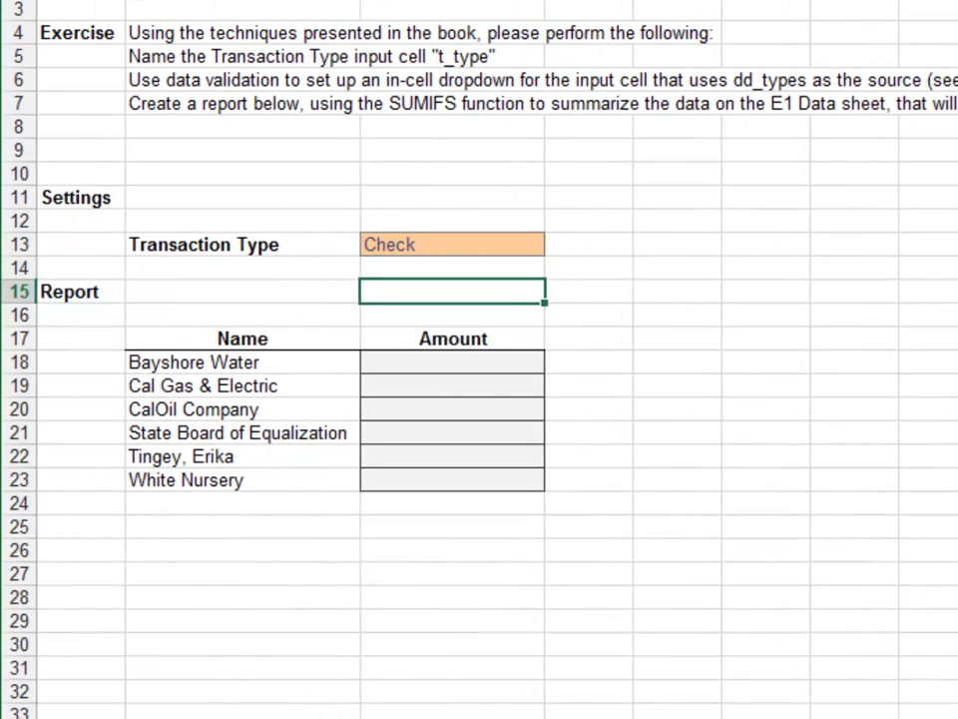
{"action": "type", "text": "=sumifs"}
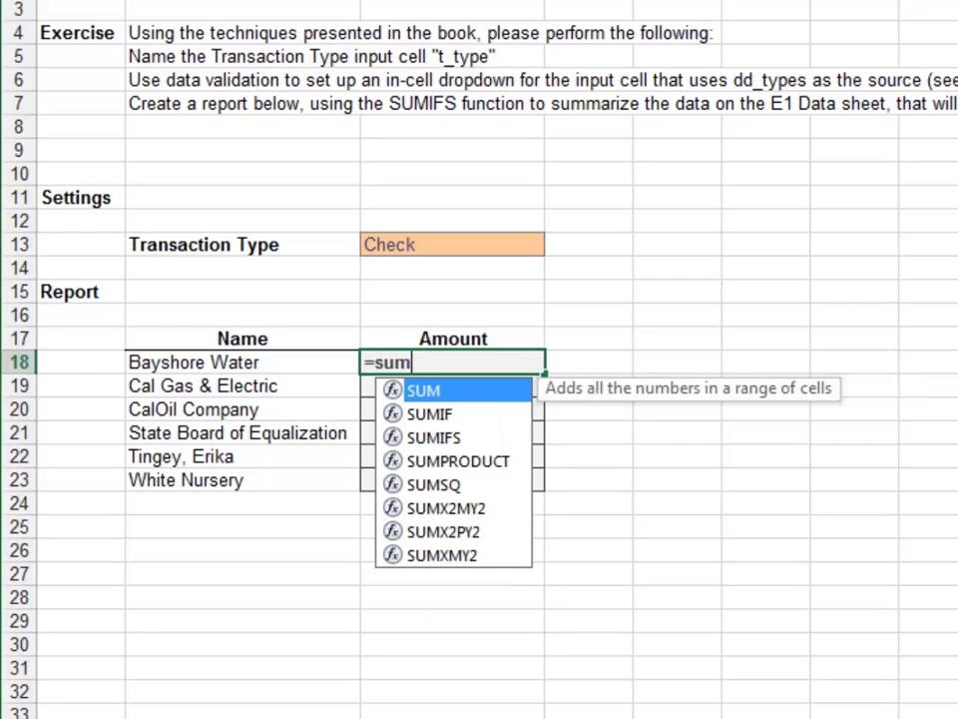
{"action": "key", "text": "Tab"}
{"action": "type", "text": "tbl"}
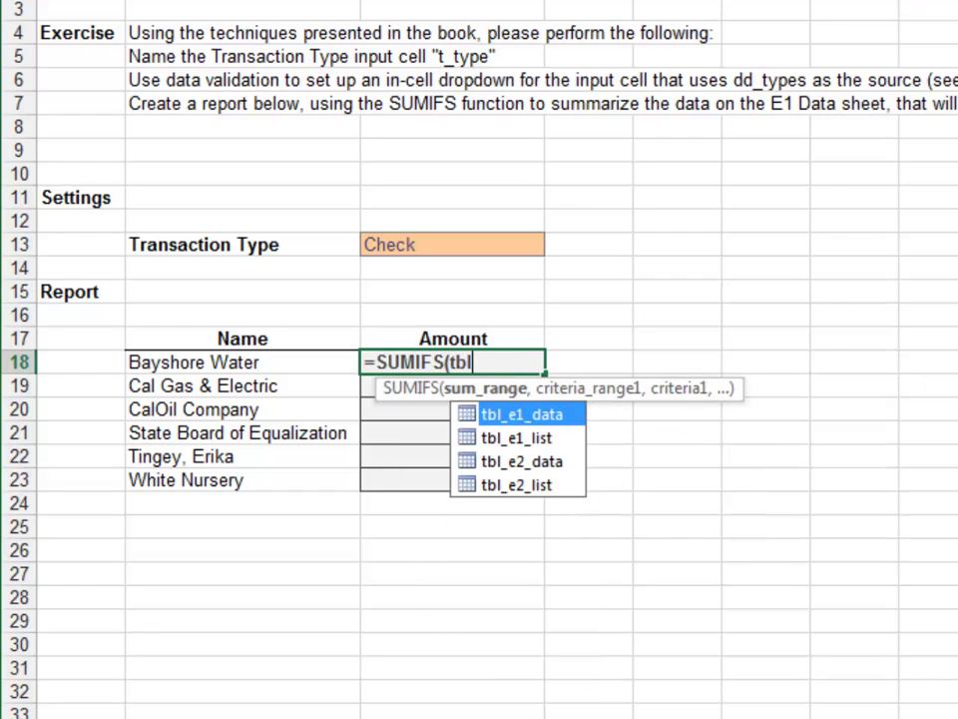
{"action": "key", "text": "Tab"}
{"action": "type", "text": "["}
{"action": "key", "text": "Down"}
{"action": "key", "text": "Down"}
{"action": "key", "text": "Down"}
{"action": "key", "text": "Down"}
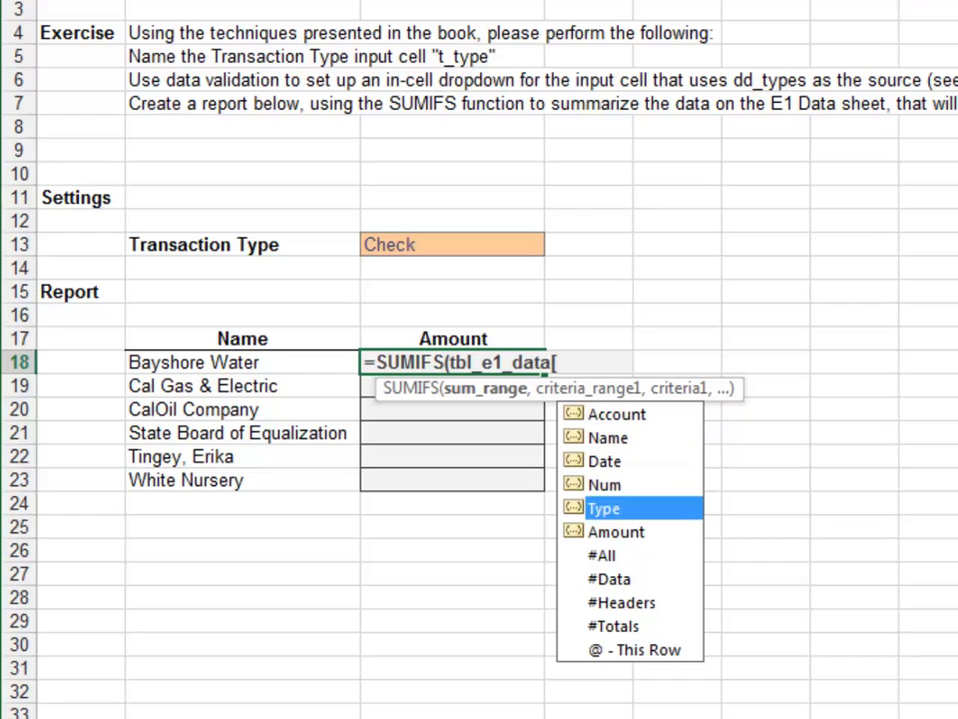
{"action": "key", "text": "Down"}
{"action": "key", "text": "Tab"}
Step: Add the first SUMIFS criteria pair, matching tbl_e1_data[Name] to the name in B18
{"action": "type", "text": "],tbl"}
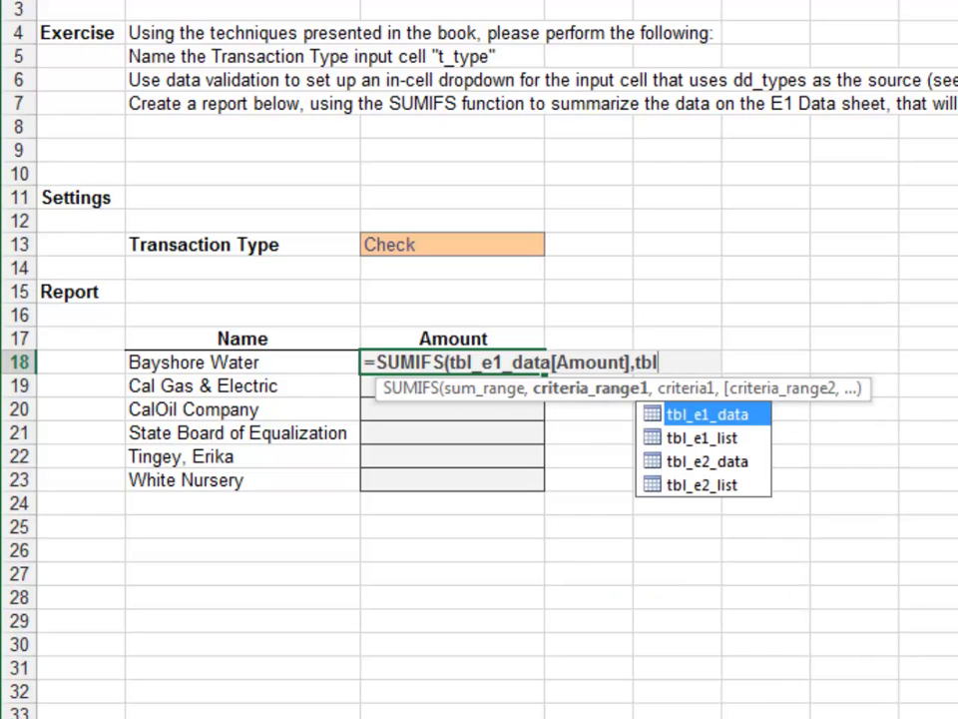
{"action": "key", "text": "Tab"}
{"action": "type", "text": "["}
{"action": "key", "text": "Down"}
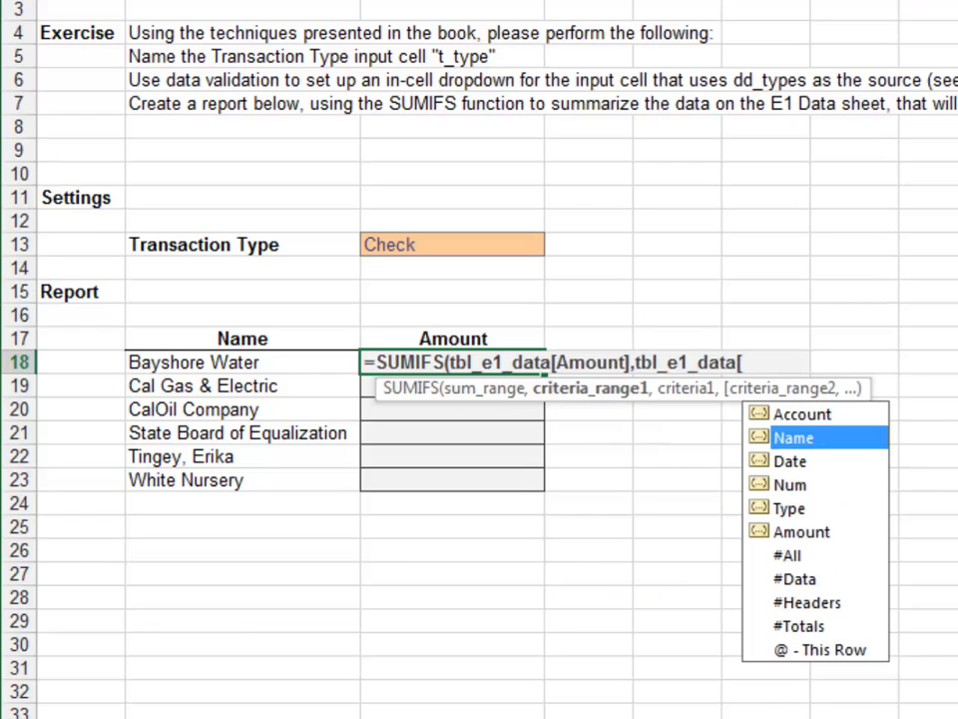
{"action": "key", "text": "Tab"}
{"action": "type", "text": "],"}
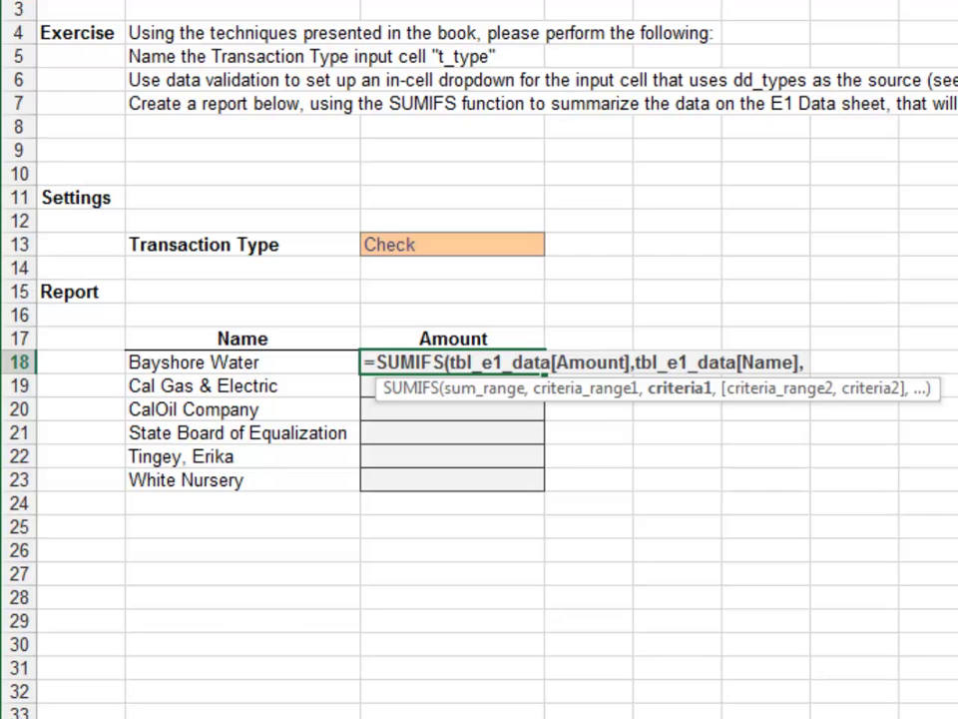
{"action": "key", "text": "Left"}
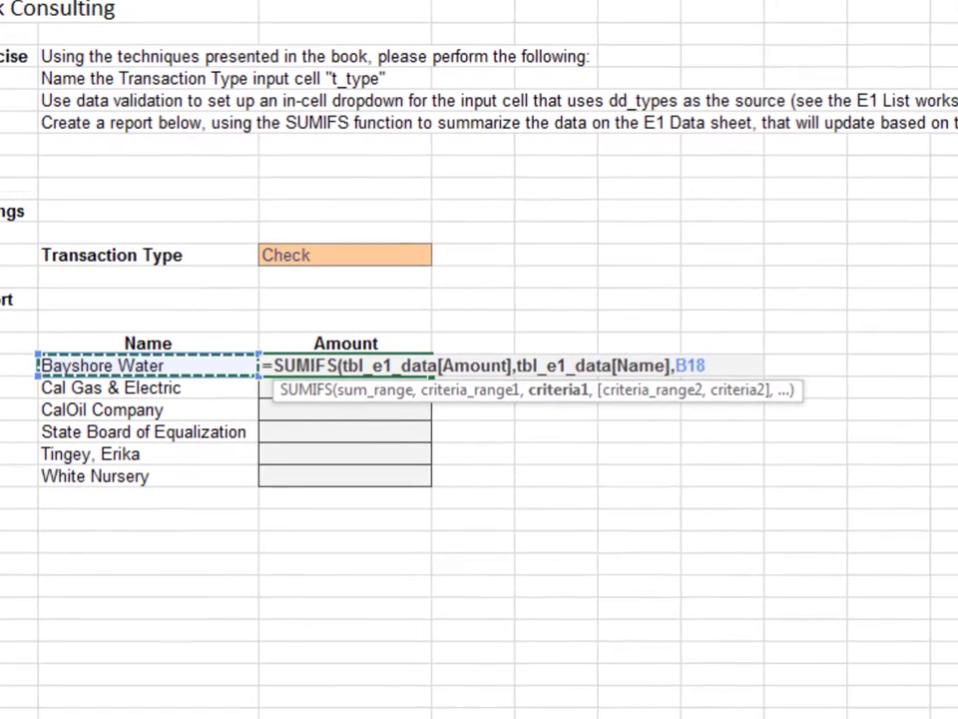
Step: Add the second criteria pair, matching tbl_e1_data[Type] to the absolute reference $C$13, and complete the formula
{"action": "type", "text": ",tbl"}
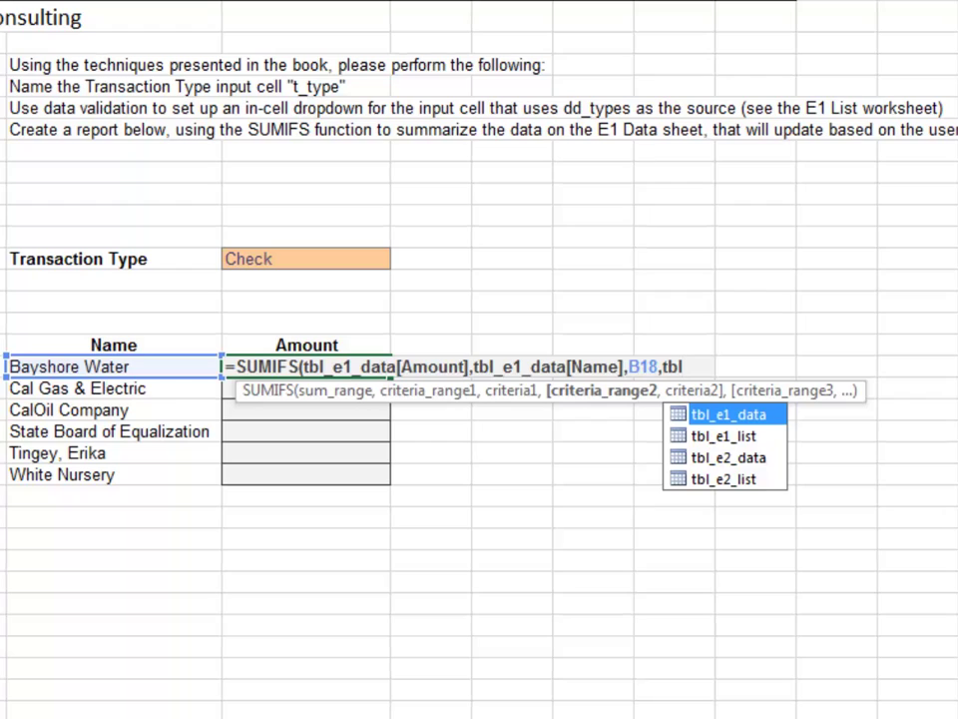
{"action": "key", "text": "Tab"}
{"action": "type", "text": "["}
{"action": "key", "text": "Down"}
{"action": "key", "text": "Down"}
{"action": "key", "text": "Down"}
{"action": "key", "text": "Down"}
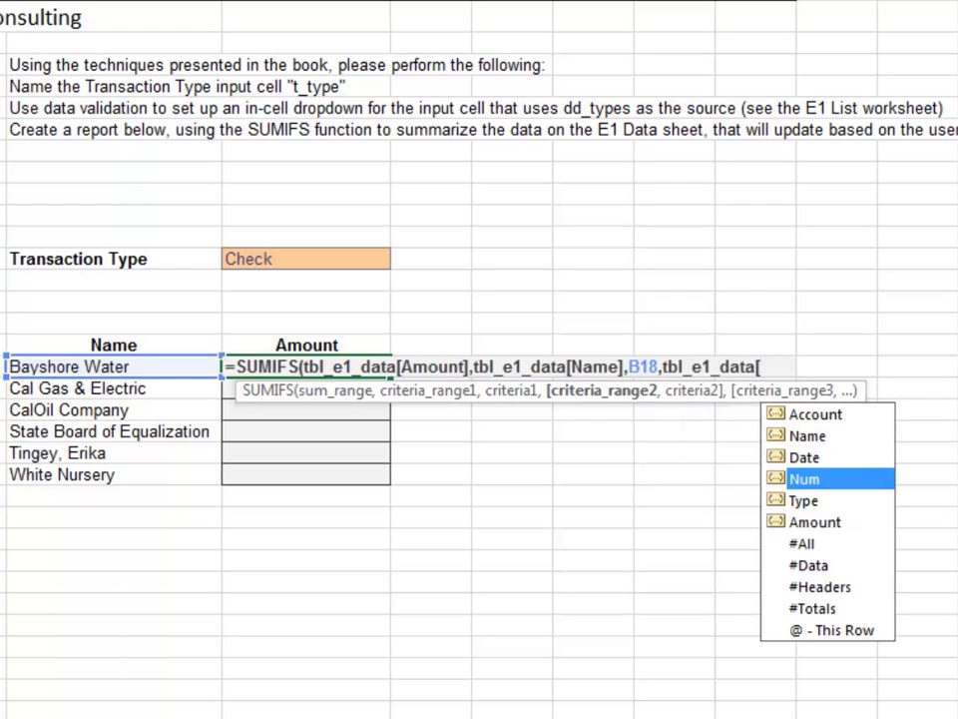
{"action": "key", "text": "Tab"}
{"action": "type", "text": "],"}
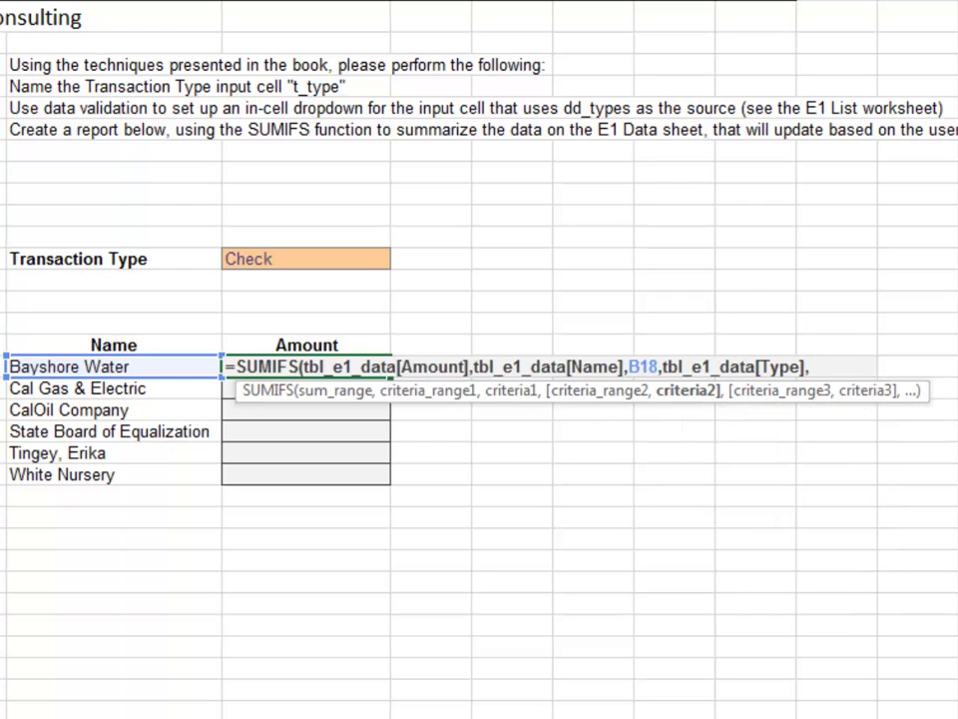
{"action": "key", "text": "Up"}
{"action": "key", "text": "Up"}
{"action": "key", "text": "Up"}
{"action": "key", "text": "Up"}
{"action": "key", "text": "Up"}
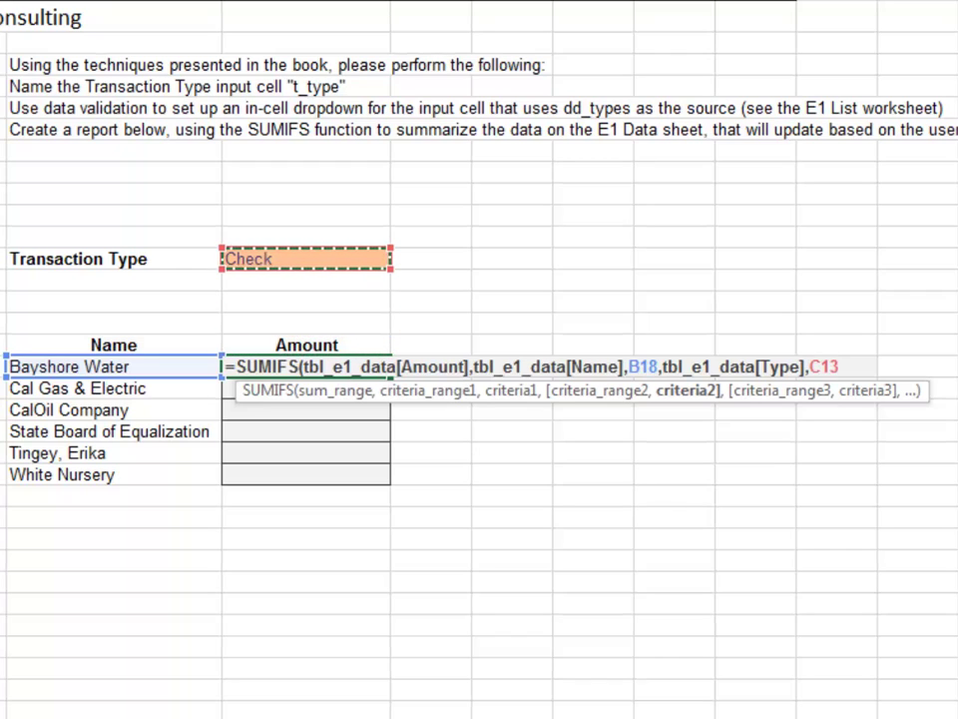
{"action": "key", "text": "F4"}
{"action": "key", "text": "Return"}
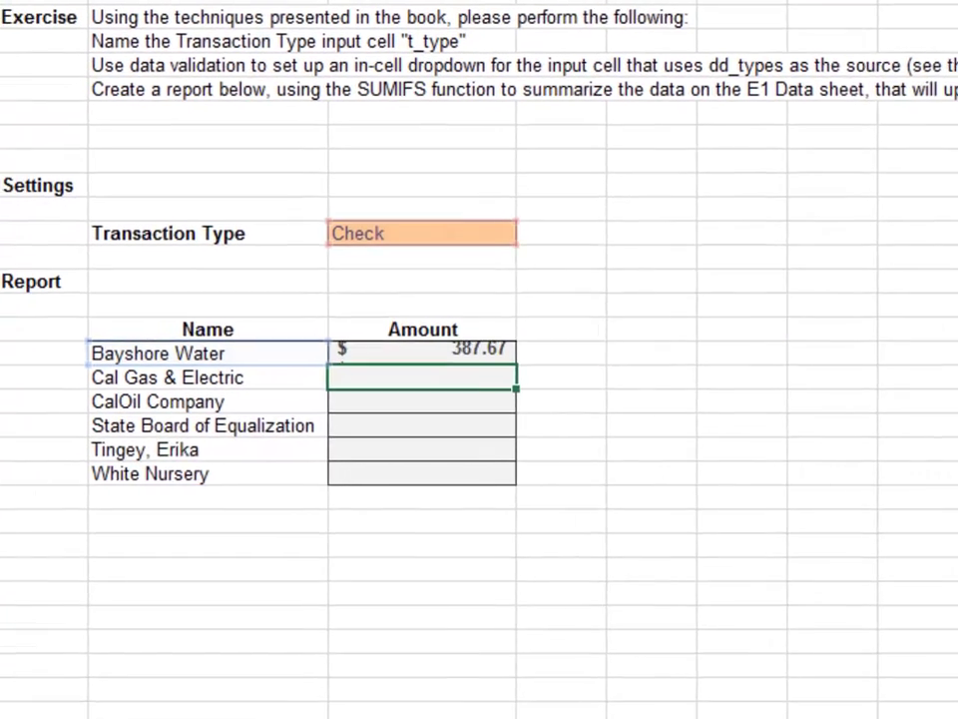
Step: Fill the SUMIFS formula from C18 down through C23 for all names in the report
{"action": "key", "text": "Up"}
{"action": "key", "text": "shift+Down"}
{"action": "key", "text": "shift+Down"}
{"action": "key", "text": "shift+Down"}
{"action": "key", "text": "shift+Down"}
{"action": "key", "text": "shift+Down"}
{"action": "key", "text": "ctrl+d"}
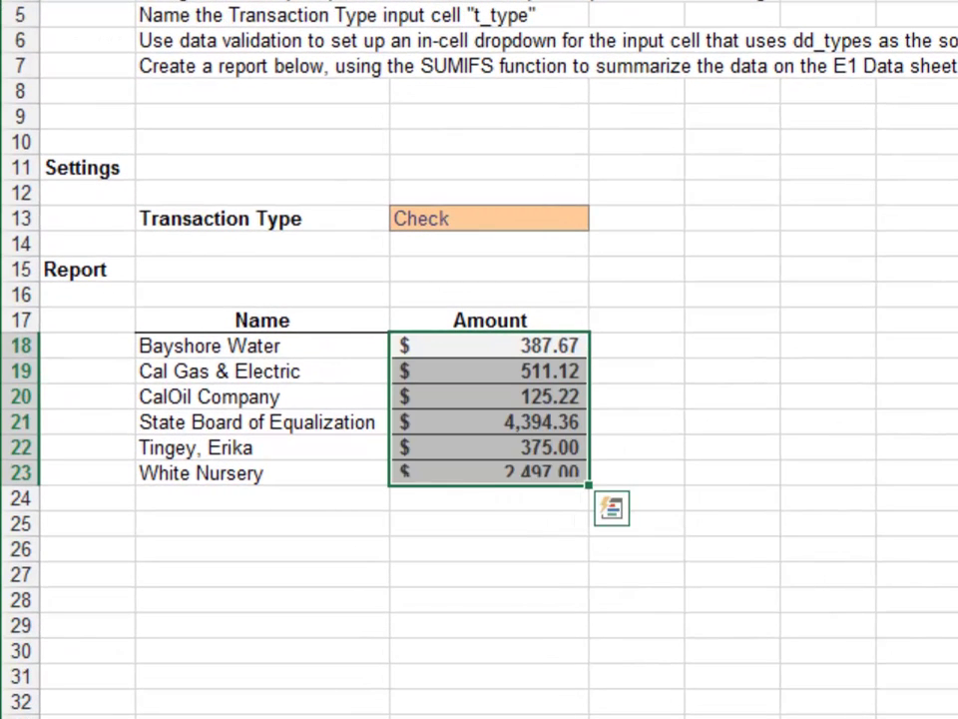
Step: Test the report by switching the Transaction Type in C13 to Credit Card Charge and finally to *
{"action": "left_click", "coordinate": [489, 218]}
{"action": "key", "text": "alt+Down"}
{"action": "key", "text": "Down"}
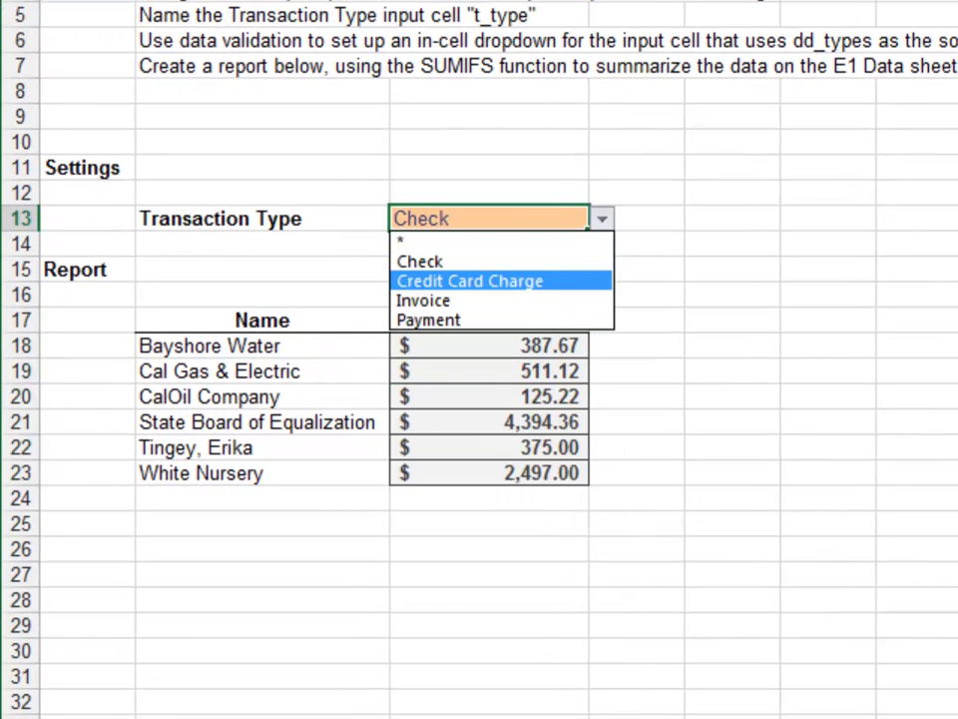
{"action": "key", "text": "Return"}
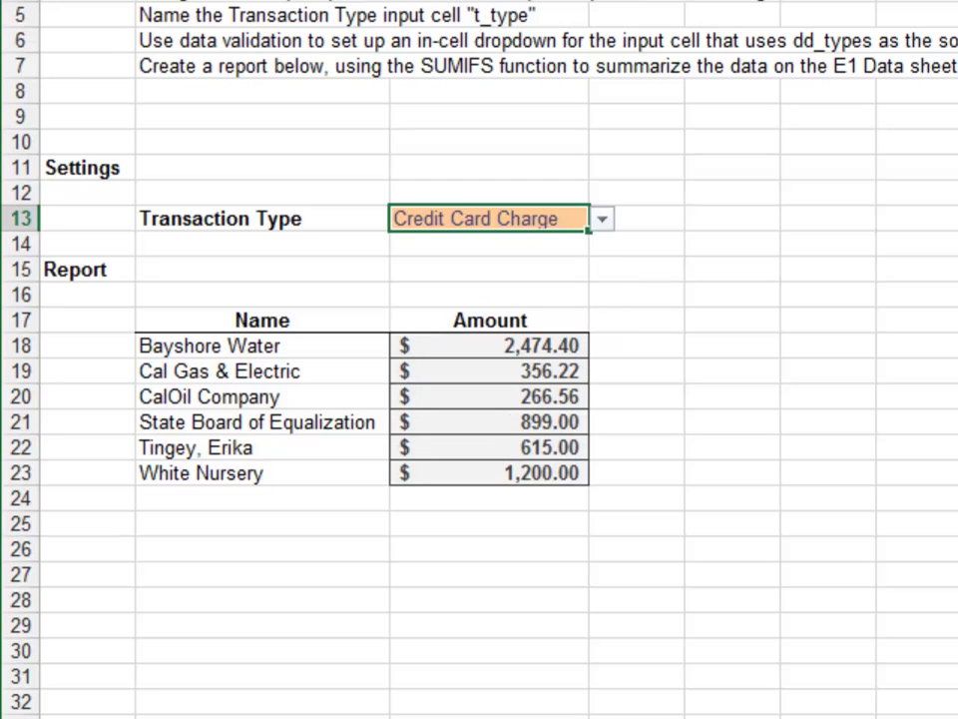
{"action": "key", "text": "alt+Down"}
{"action": "key", "text": "Up"}
{"action": "key", "text": "Up"}
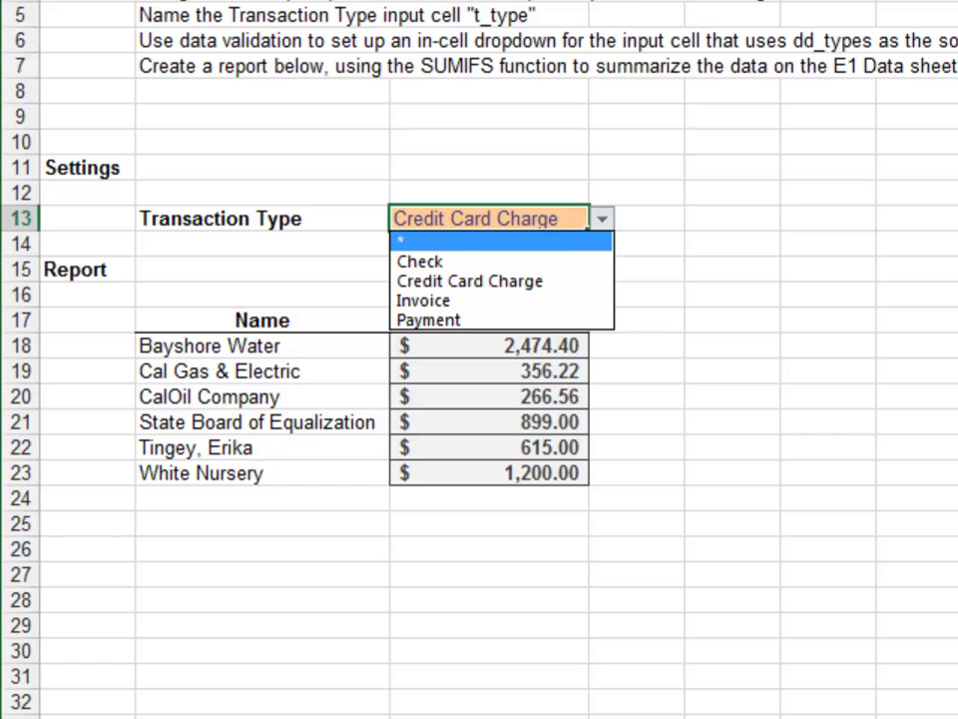
{"action": "key", "text": "Return"}
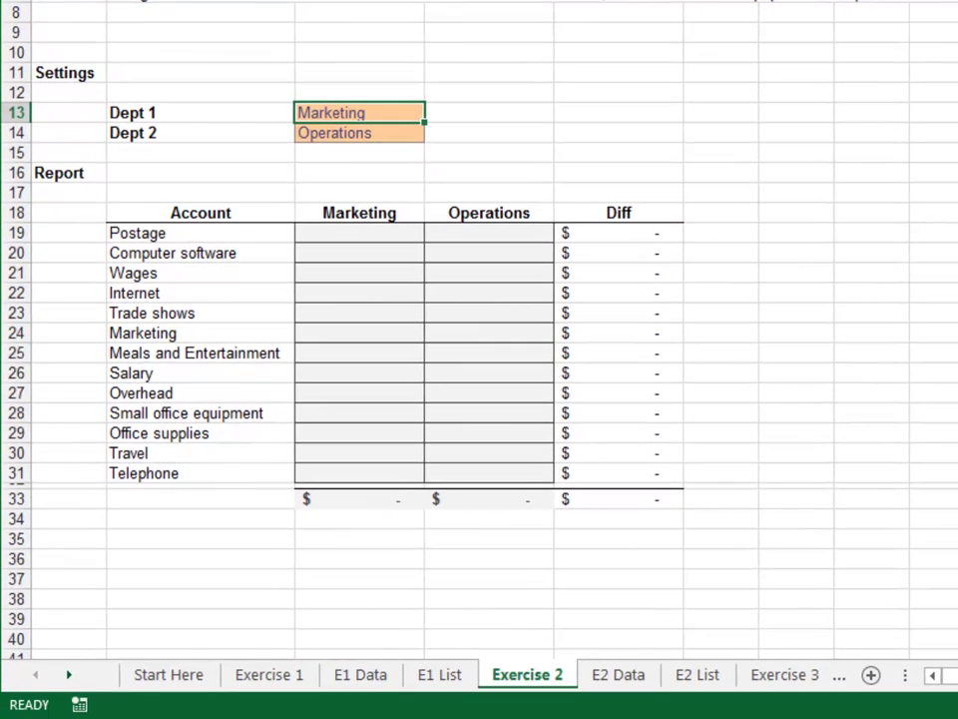
Step: Create a workbook-scoped named range dd_depts on the E2 List sheet that refers to tbl_e2_list[Name]
{"action": "key", "text": "ctrl+Page_Down"}
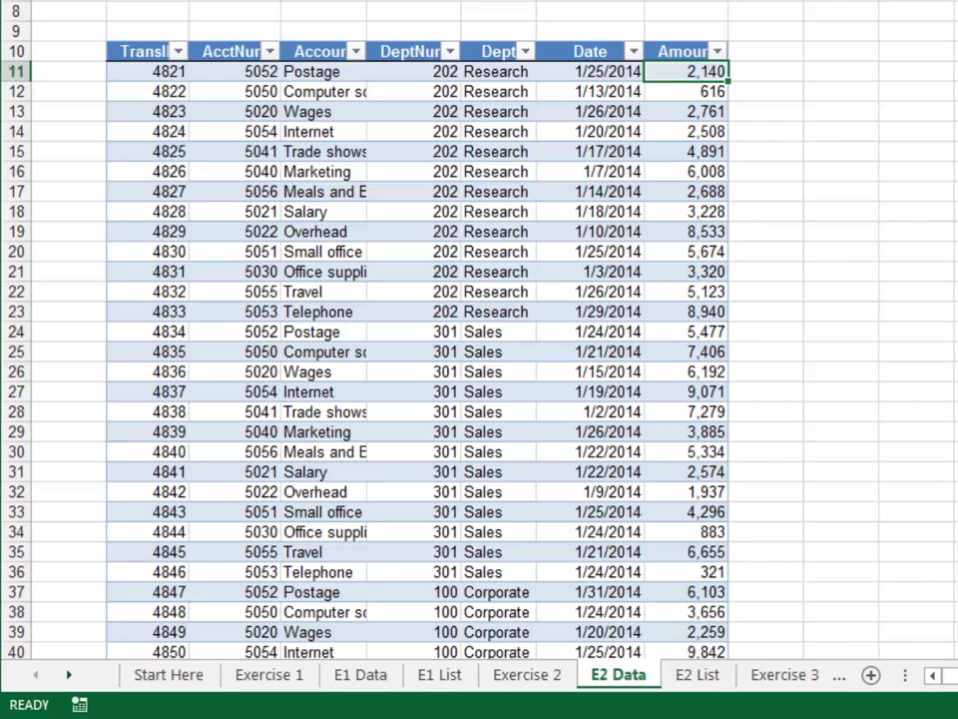
{"action": "key", "text": "ctrl+Page_Down"}
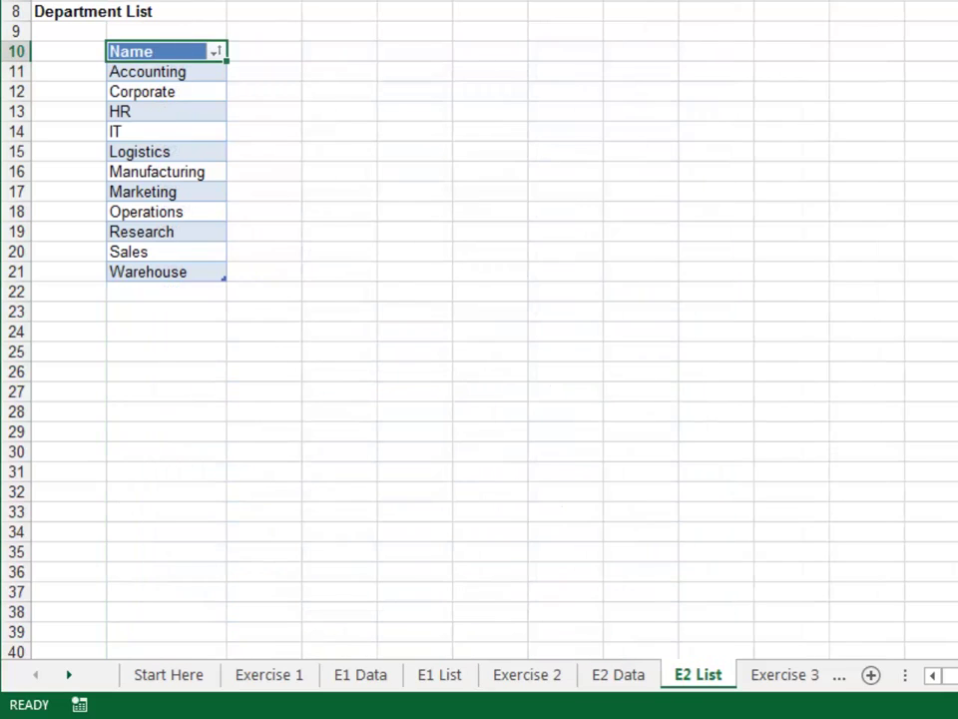
{"action": "key", "text": "Down"}
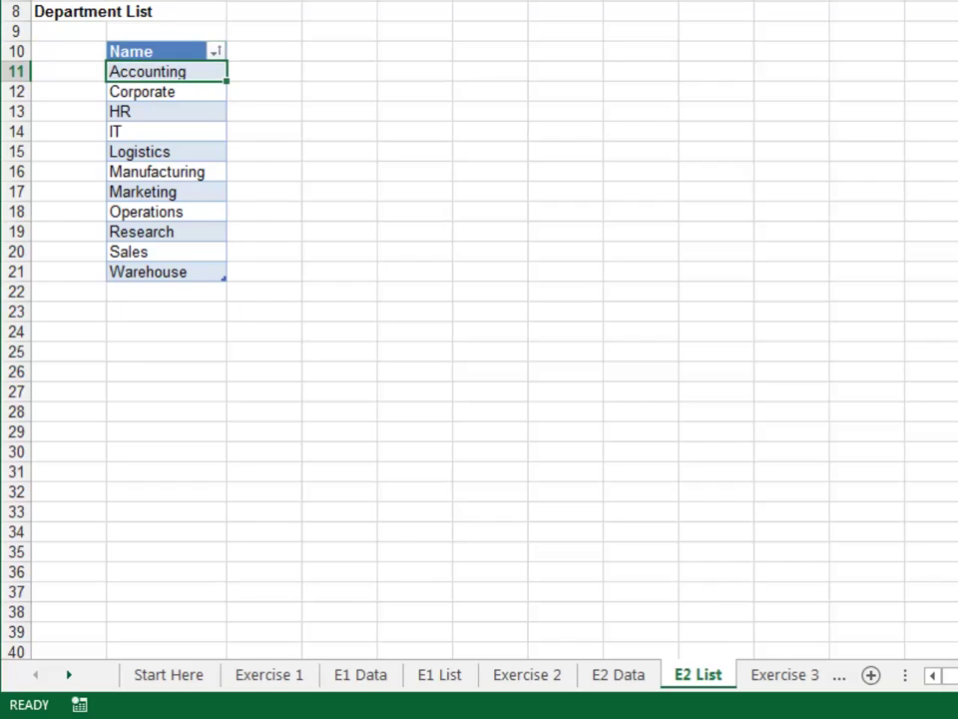
{"action": "key", "text": "ctrl+shift+Down"}
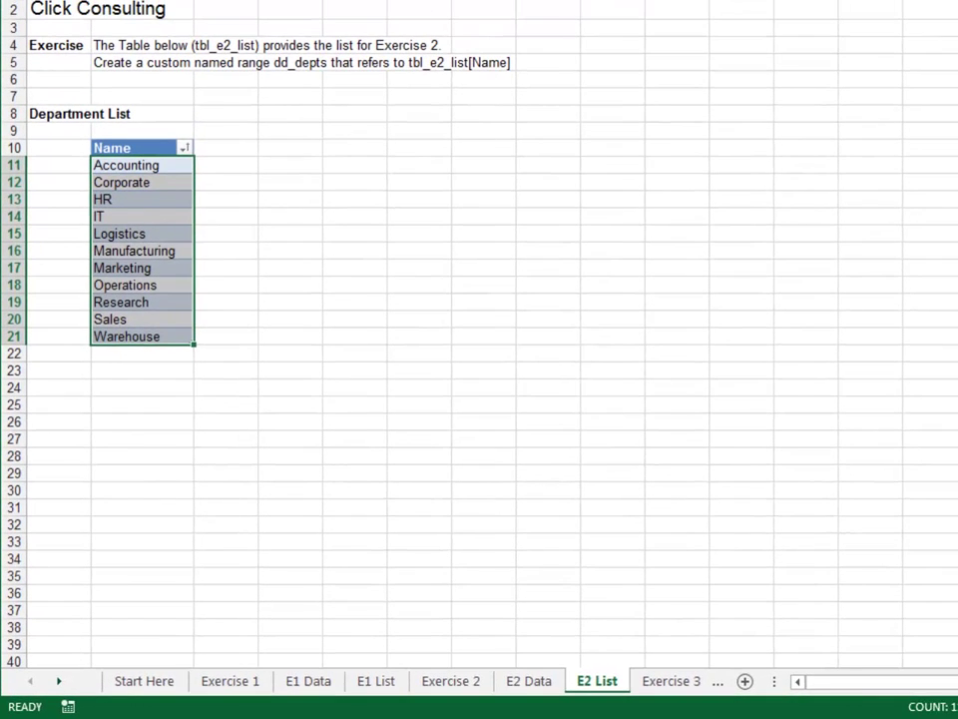
{"action": "key", "text": "ctrl+F3"}
{"action": "key", "text": "alt+n"}
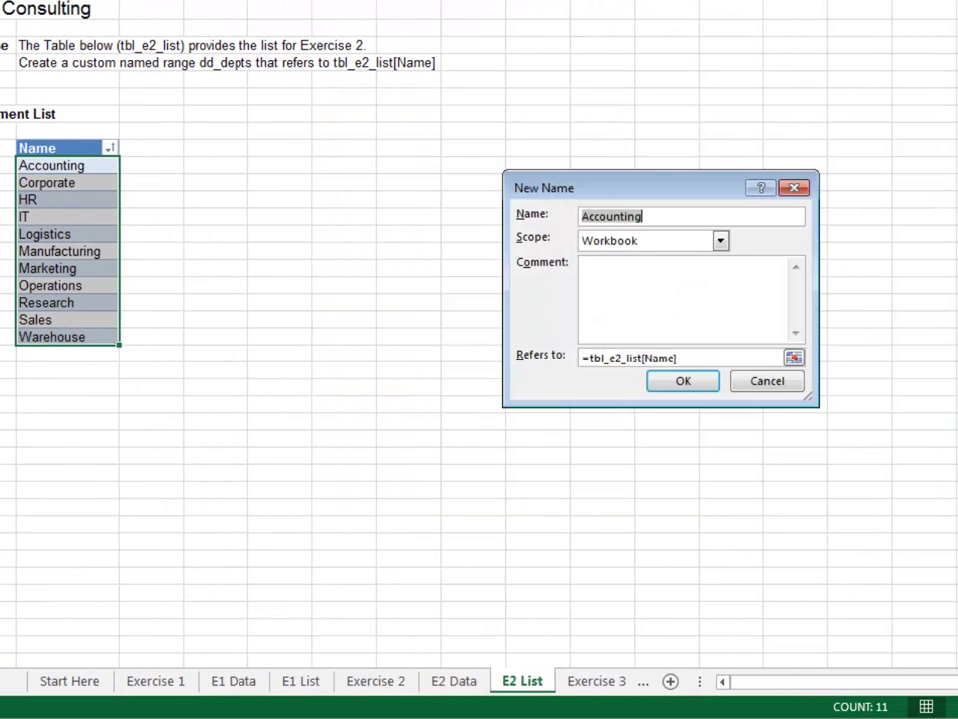
{"action": "type", "text": "dd_dep"}
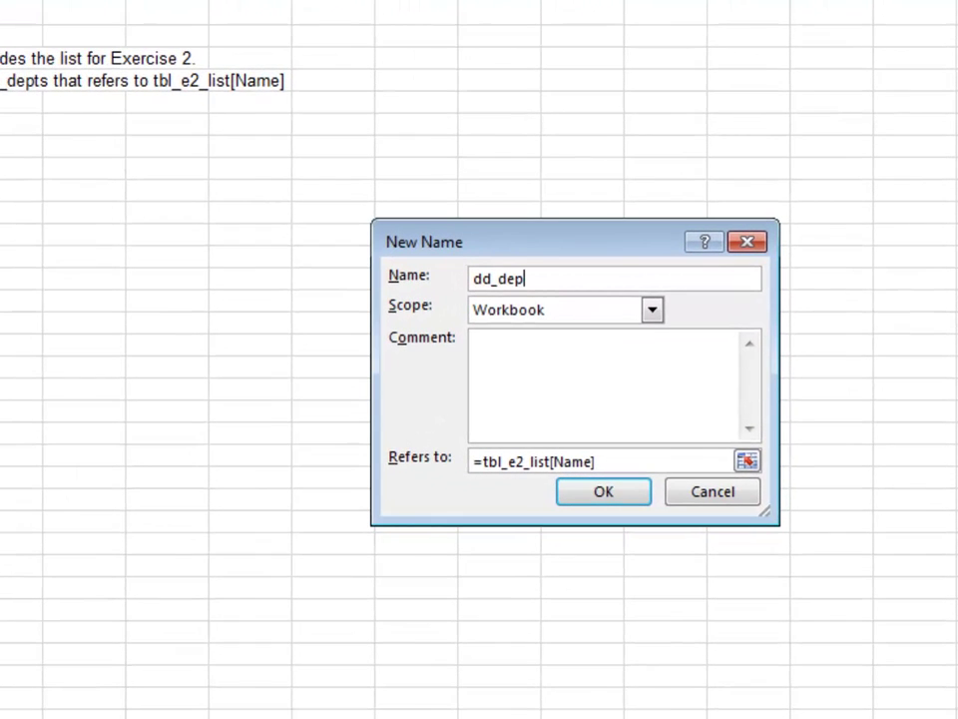
{"action": "type", "text": "ts"}
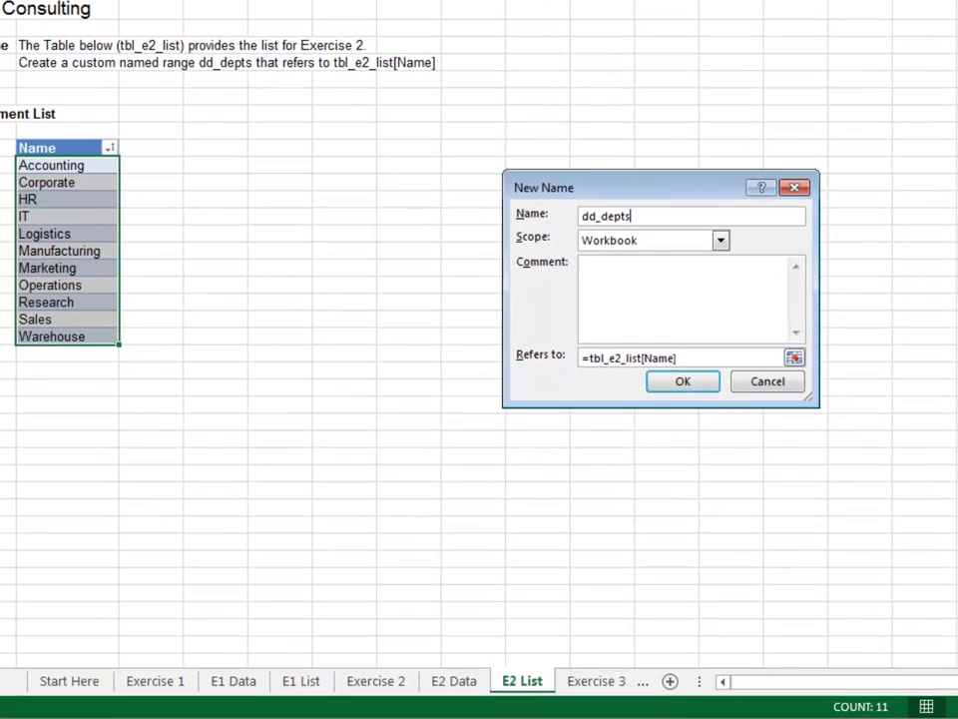
{"action": "key", "text": "Return"}
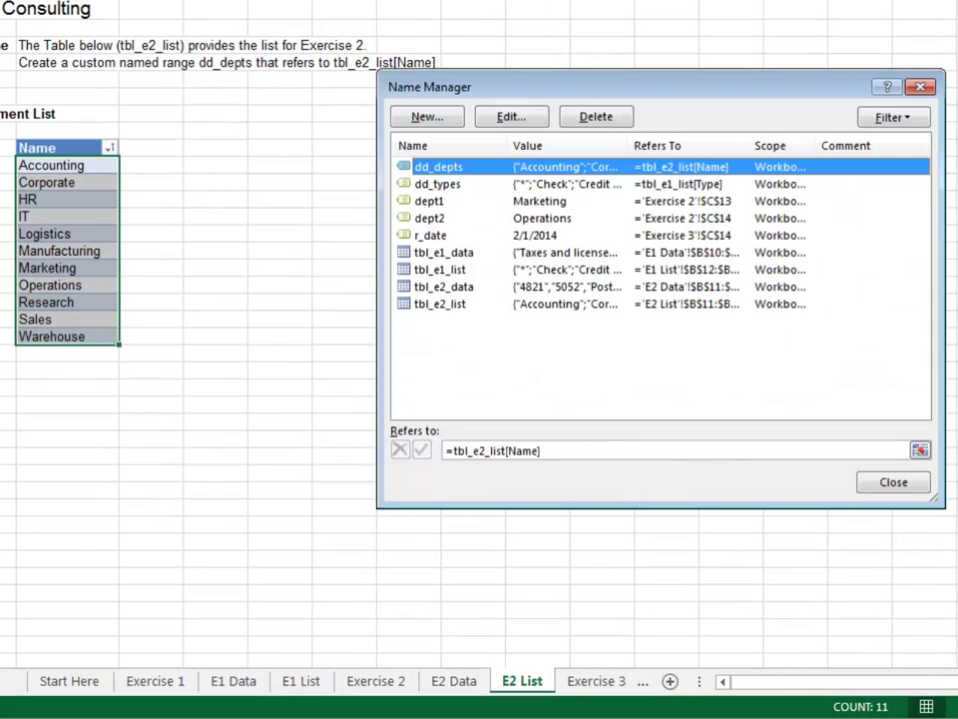
{"action": "key", "text": "Escape"}
Step: Add list data validation with the source =dd_depts to the Dept 1 and Dept 2 input cells on the Exercise 2 sheet
{"action": "key", "text": "ctrl+Page_Up"}
{"action": "key", "text": "ctrl+Page_Up"}
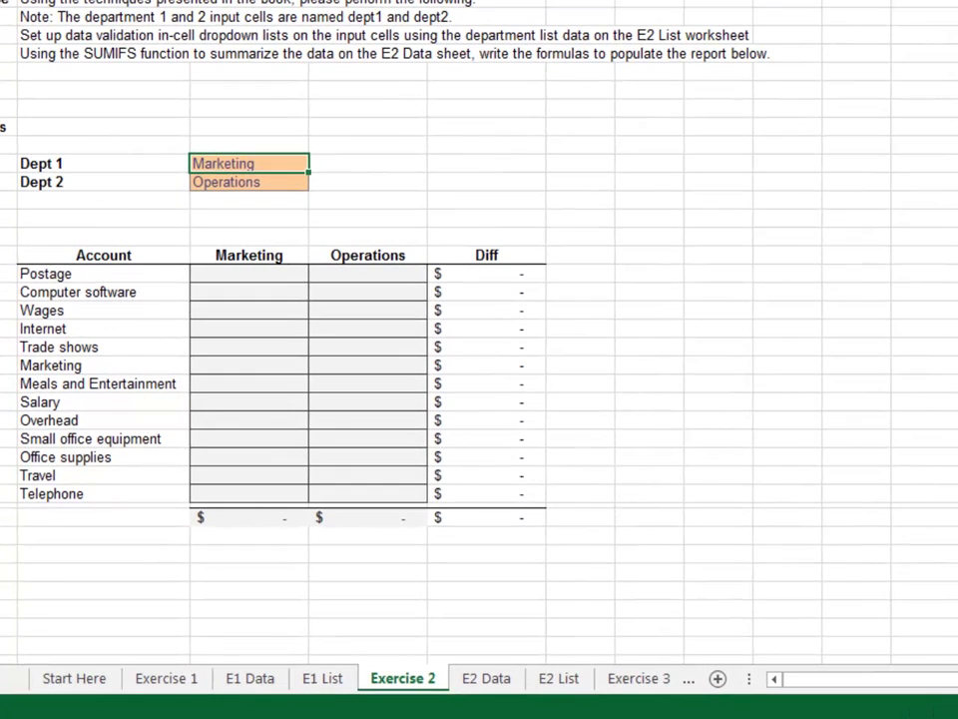
{"action": "key", "text": "shift+Down"}
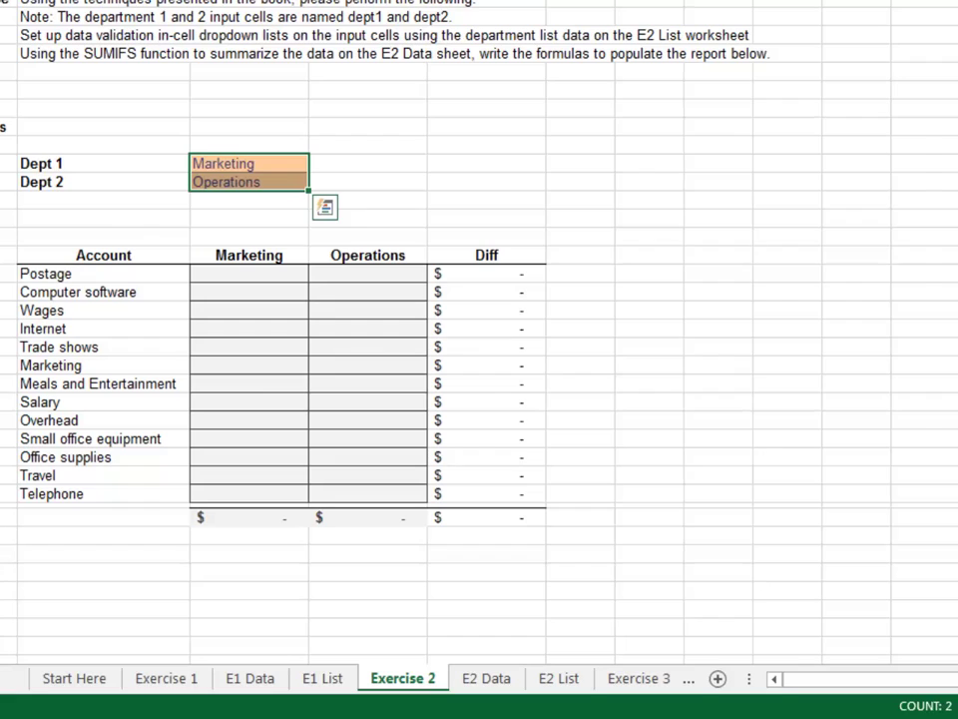
{"action": "key", "text": "alt+a"}
{"action": "key", "text": "v"}
{"action": "key", "text": "v"}
{"action": "key", "text": "l"}
{"action": "key", "text": "Tab"}
{"action": "key", "text": "Tab"}
{"action": "key", "text": "Tab"}
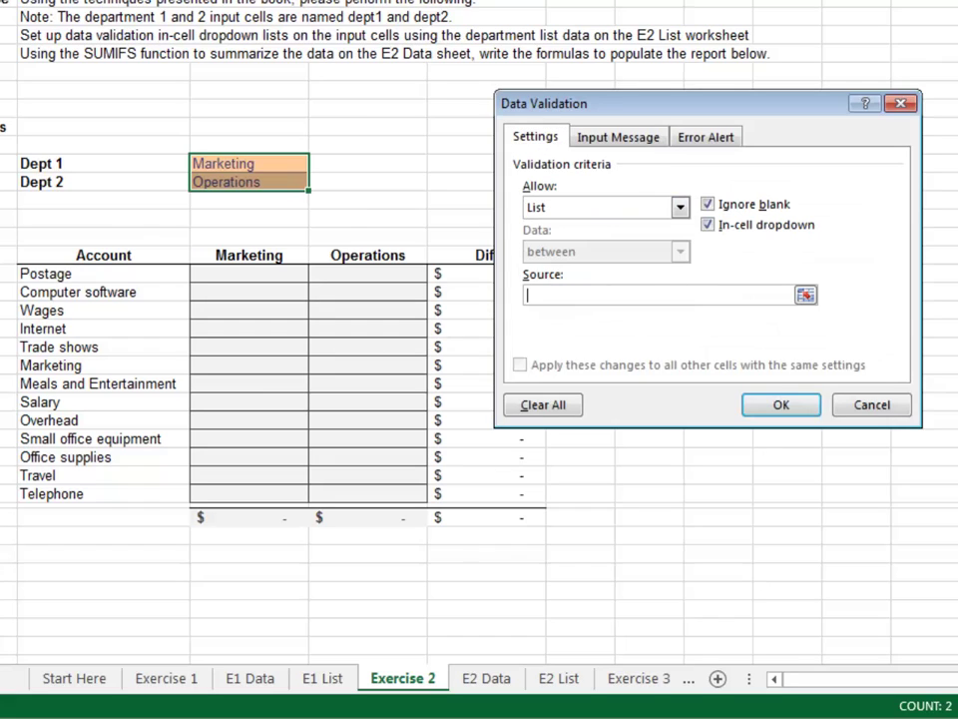
{"action": "type", "text": "=dd_depts"}
{"action": "key", "text": "Return"}
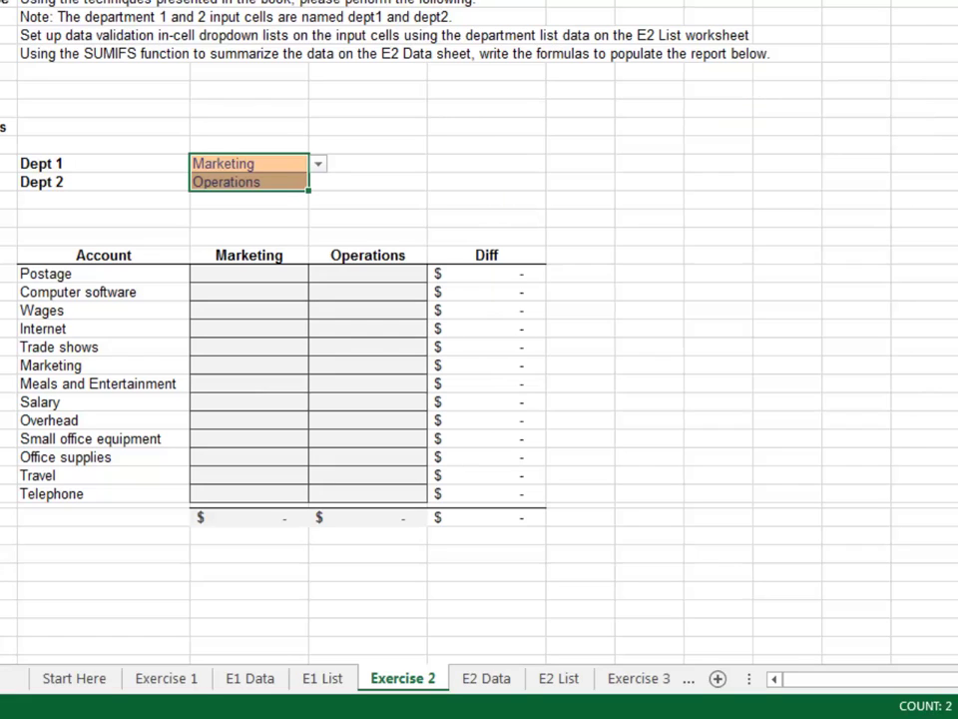
Step: Look through the department choices in the Dept 1 dropdown without changing the selection
{"action": "left_click", "coordinate": [249, 181]}
{"action": "left_click", "coordinate": [248, 164]}
{"action": "key", "text": "alt+Down"}
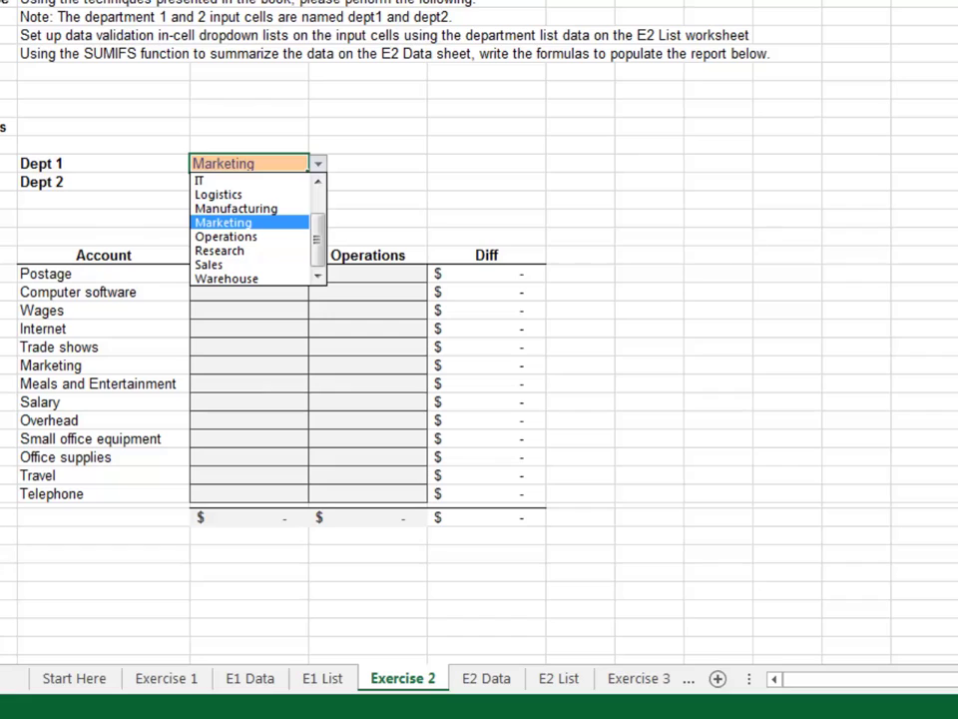
{"action": "key", "text": "Up"}
{"action": "key", "text": "Up"}
{"action": "key", "text": "Up"}
{"action": "key", "text": "Up"}
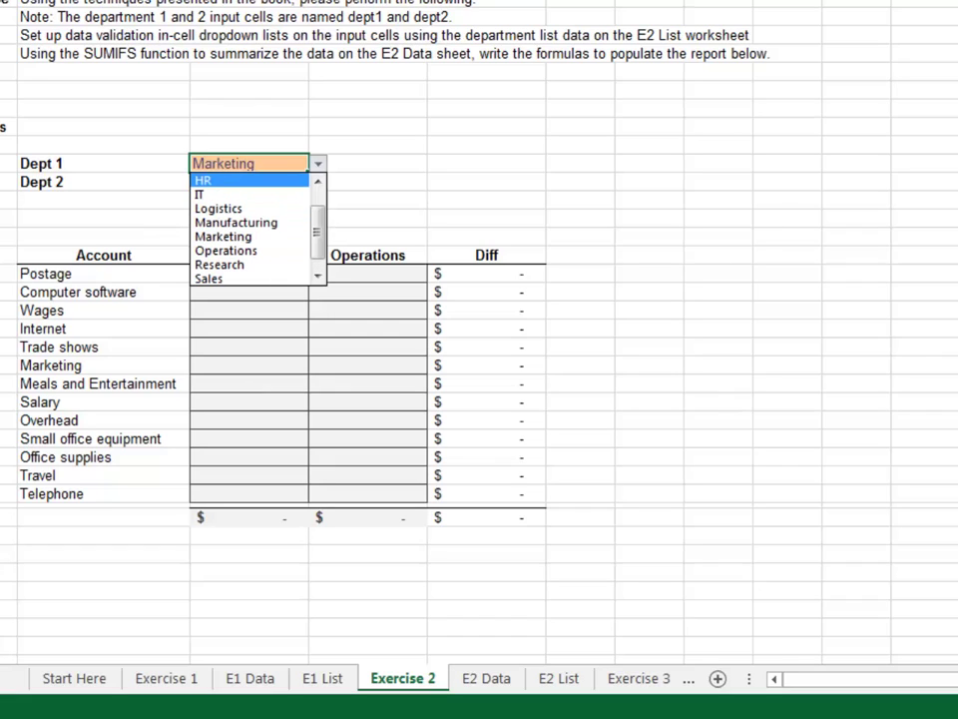
{"action": "key", "text": "Down"}
{"action": "key", "text": "Down"}
{"action": "key", "text": "Down"}
{"action": "key", "text": "Down"}
{"action": "key", "text": "Escape"}
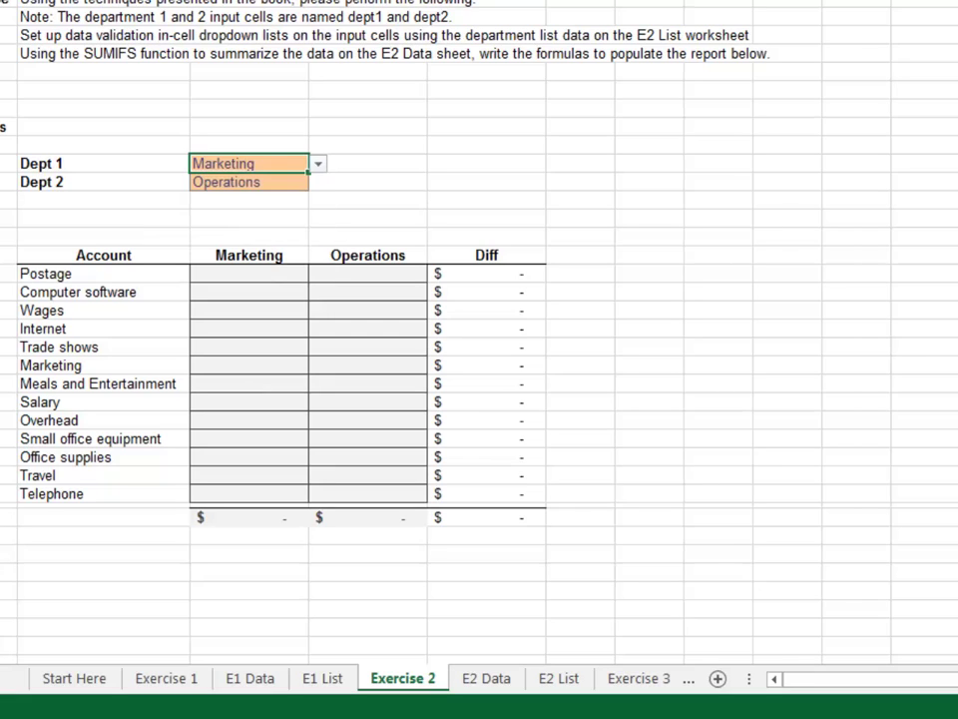
Step: Test the Dept 1 dropdown by switching it to Operations and finally to Research
{"action": "key", "text": "alt+Down"}
{"action": "key", "text": "Down"}
{"action": "key", "text": "Return"}
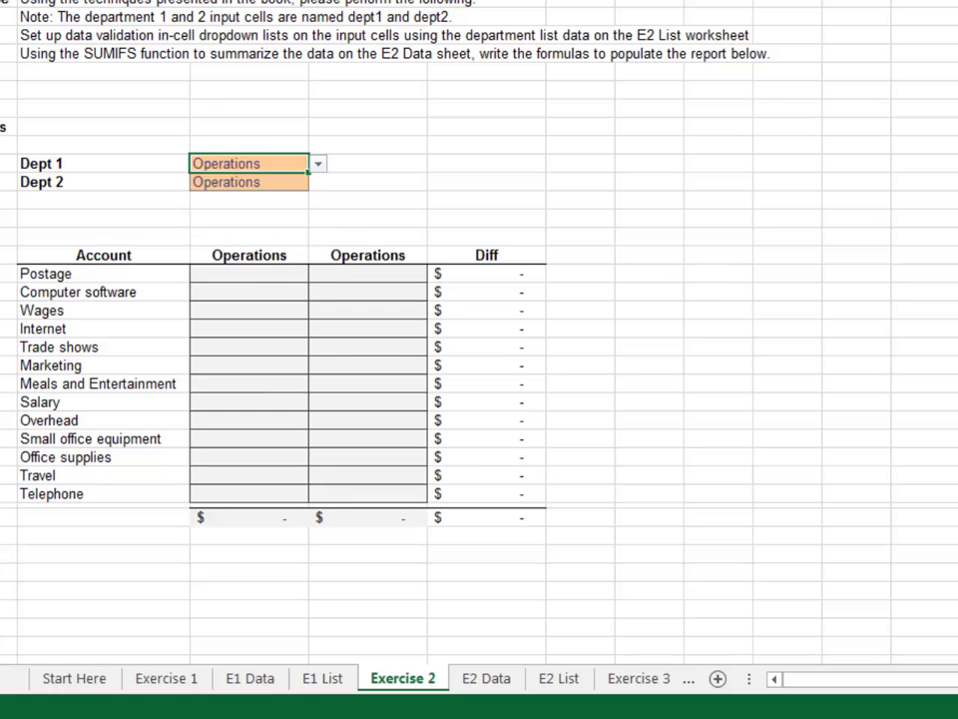
{"action": "key", "text": "alt+Down"}
{"action": "key", "text": "Escape"}
{"action": "key", "text": "alt+Down"}
{"action": "key", "text": "Down"}
{"action": "key", "text": "Return"}
Step: Start a SUMIFS formula in C19, the Postage row under the first department, with tbl_e2_data[Amount] as the sum range
{"action": "left_click", "coordinate": [249, 237]}
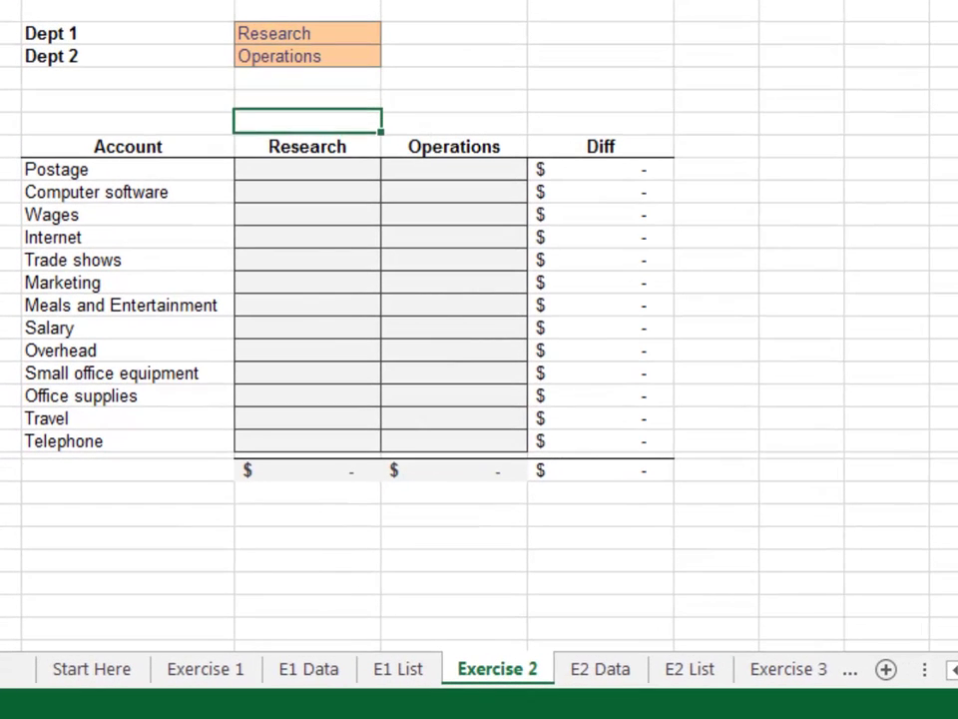
{"action": "left_click", "coordinate": [307, 169]}
{"action": "type", "text": "=sumif"}
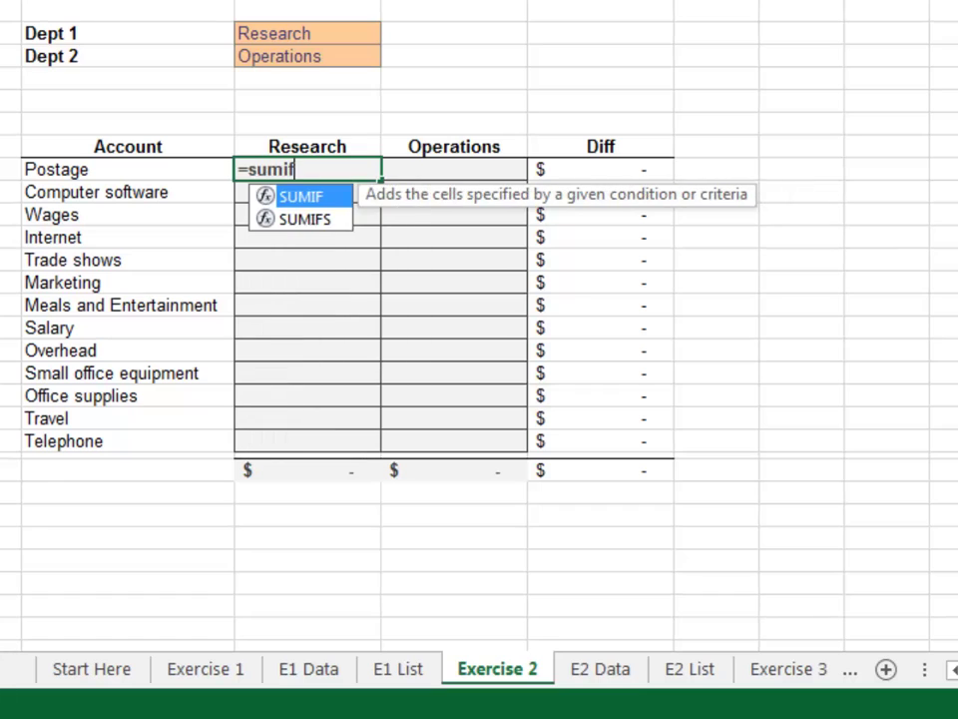
{"action": "key", "text": "Down"}
{"action": "key", "text": "Tab"}
{"action": "type", "text": "tbl"}
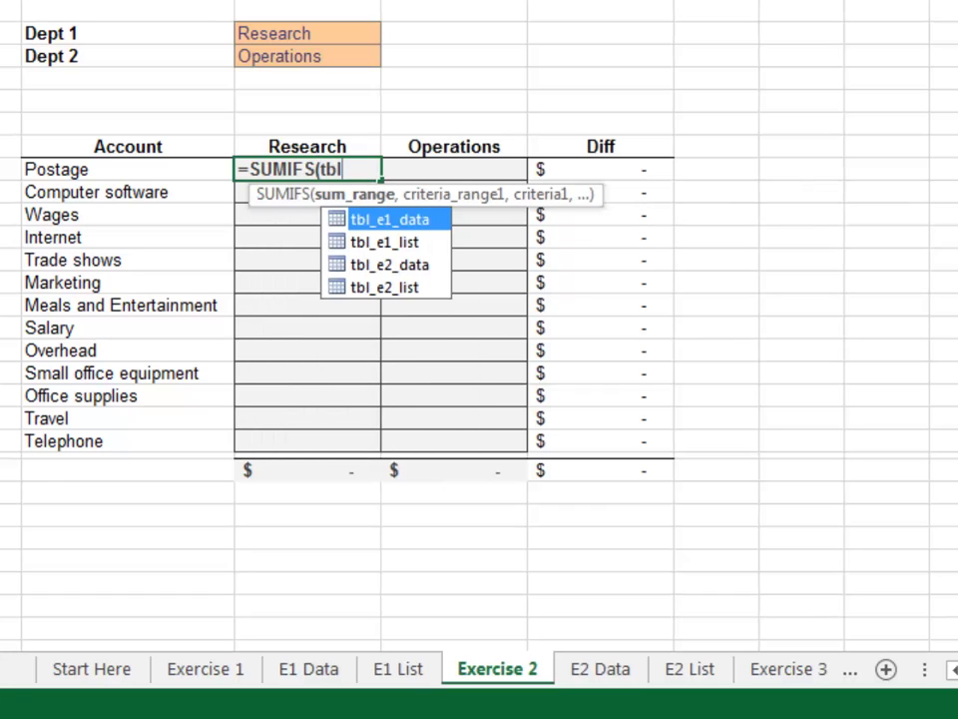
{"action": "key", "text": "Down"}
{"action": "key", "text": "Down"}
{"action": "key", "text": "Tab"}
{"action": "type", "text": "["}
{"action": "key", "text": "Down"}
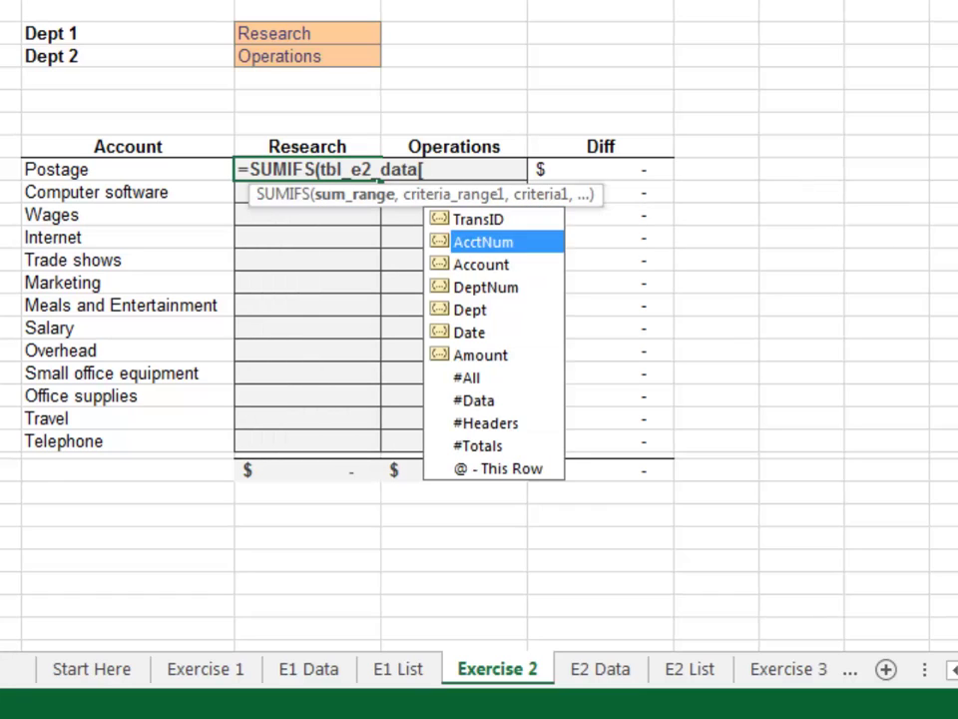
{"action": "key", "text": "Down"}
{"action": "key", "text": "Down"}
{"action": "key", "text": "Down"}
{"action": "key", "text": "Down"}
{"action": "key", "text": "Down"}
{"action": "key", "text": "Tab"}
Step: Add the first criteria pair, matching tbl_e2_data[Account] to the column-locked account reference $B19
{"action": "type", "text": "],t"}
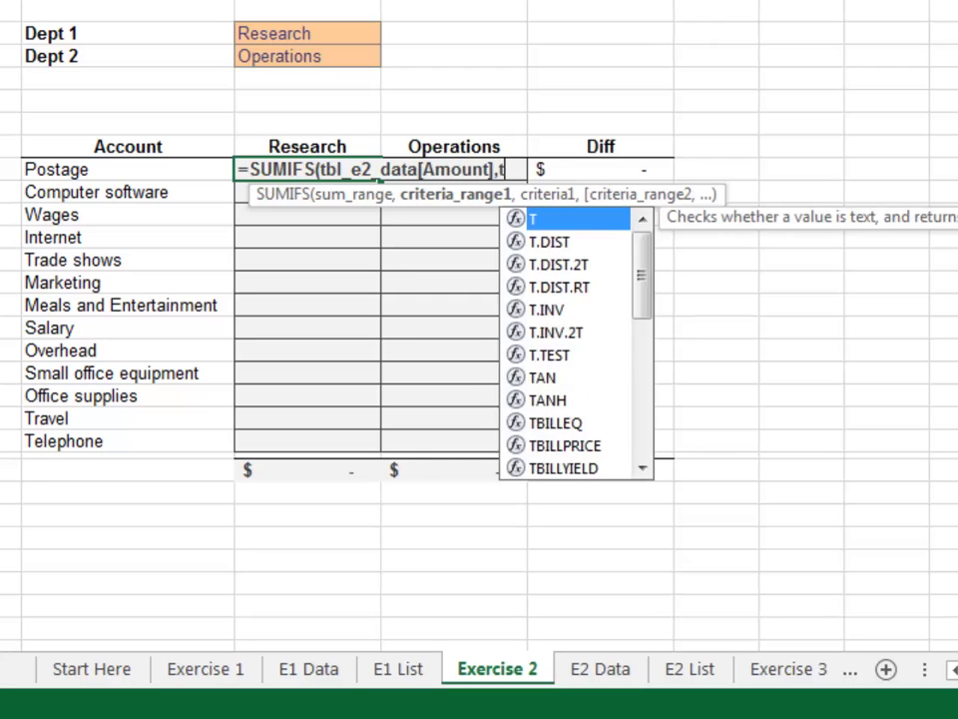
{"action": "type", "text": "bl"}
{"action": "key", "text": "Down"}
{"action": "key", "text": "Down"}
{"action": "key", "text": "Tab"}
{"action": "type", "text": "["}
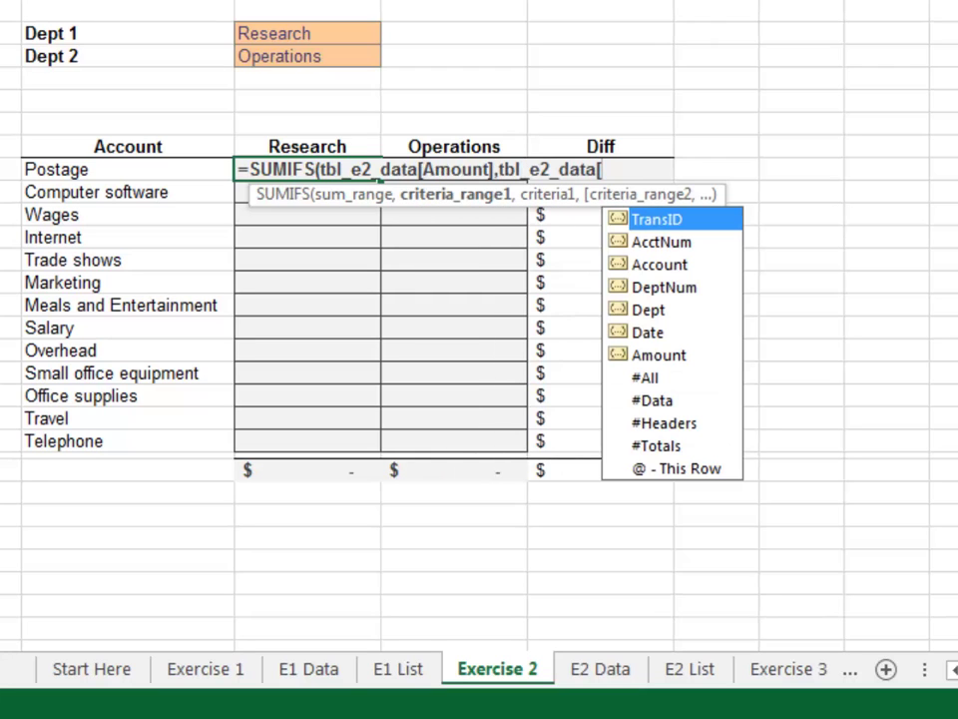
{"action": "key", "text": "Down"}
{"action": "key", "text": "Down"}
{"action": "type", "text": "],"}
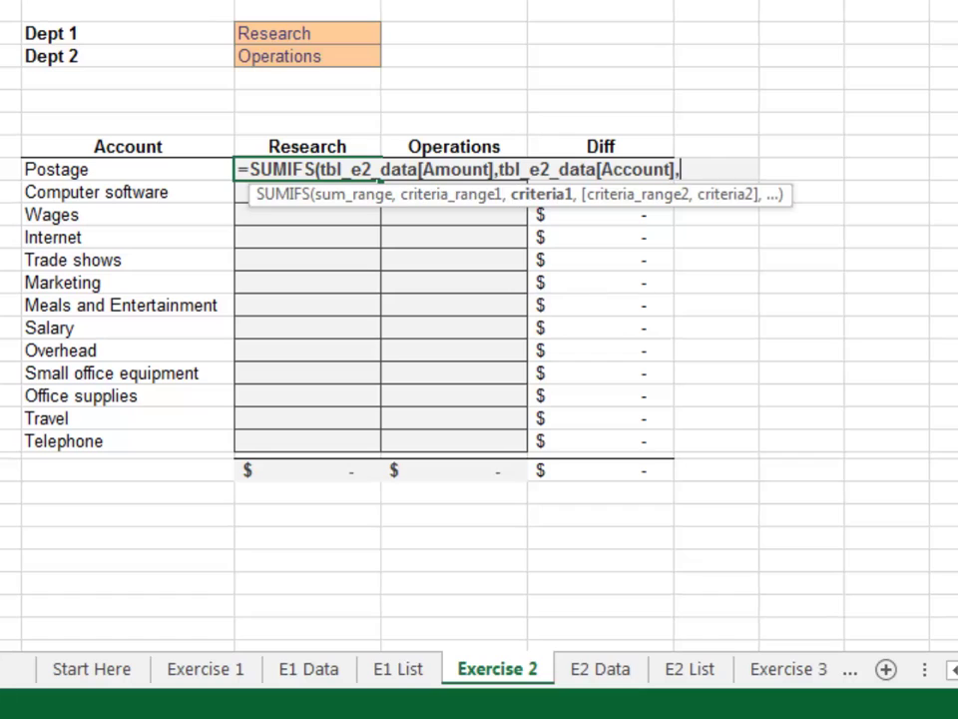
{"action": "left_click", "coordinate": [128, 170]}
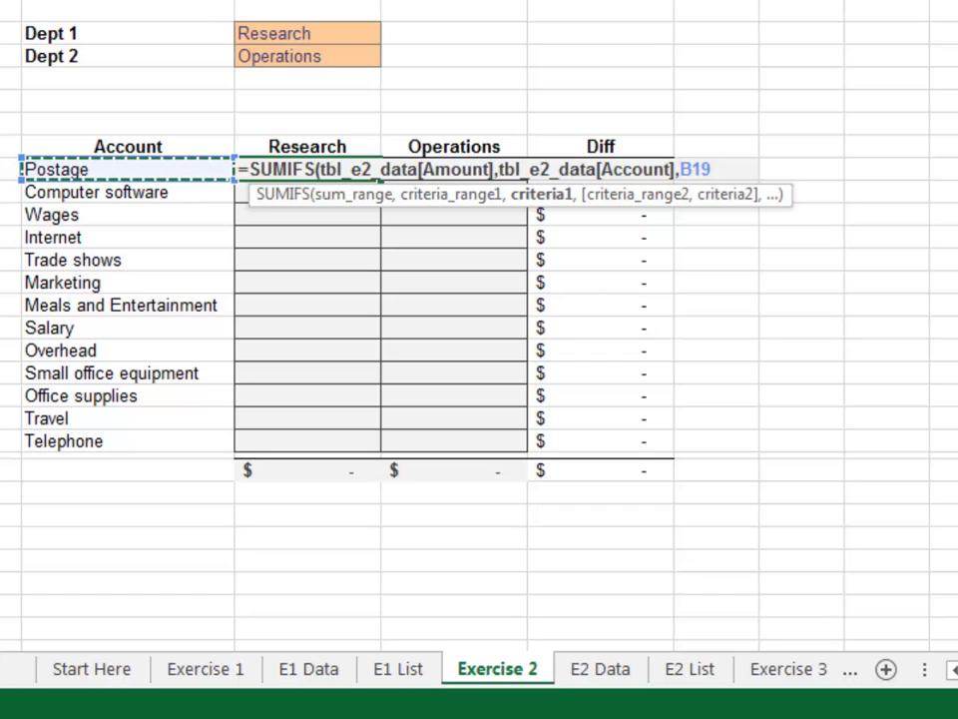
{"action": "key", "text": "F4"}
{"action": "key", "text": "F4"}
{"action": "key", "text": "F4"}
{"action": "type", "text": ","}
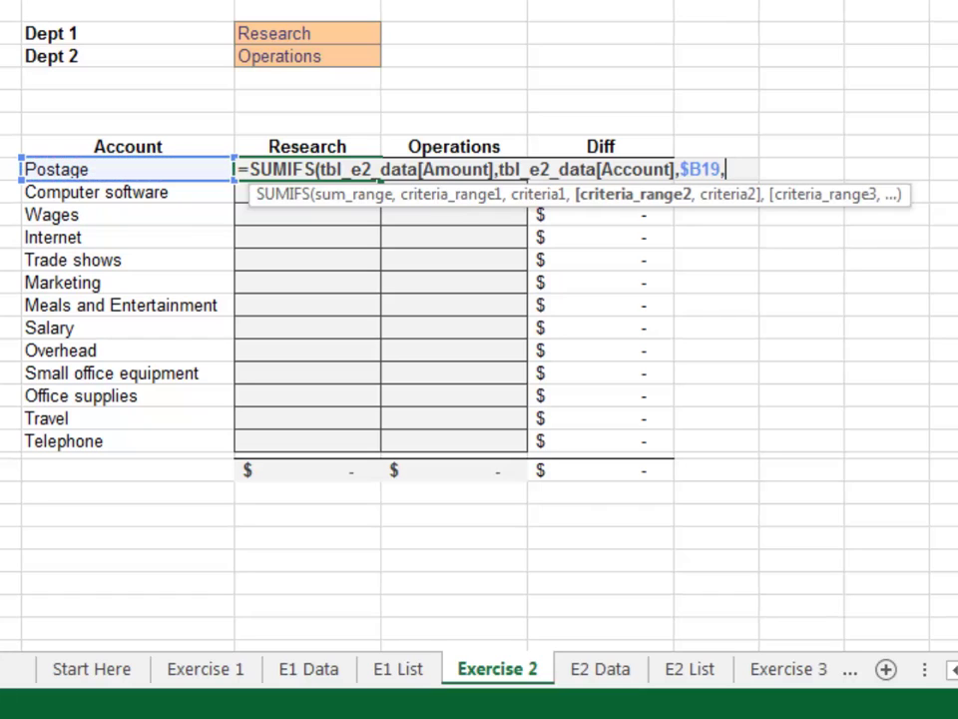
Step: Add the second criteria pair, matching tbl_e2_data[Dept] to the row-locked header reference C$18, and complete the formula
{"action": "type", "text": "tbl"}
{"action": "key", "text": "Down"}
{"action": "key", "text": "Down"}
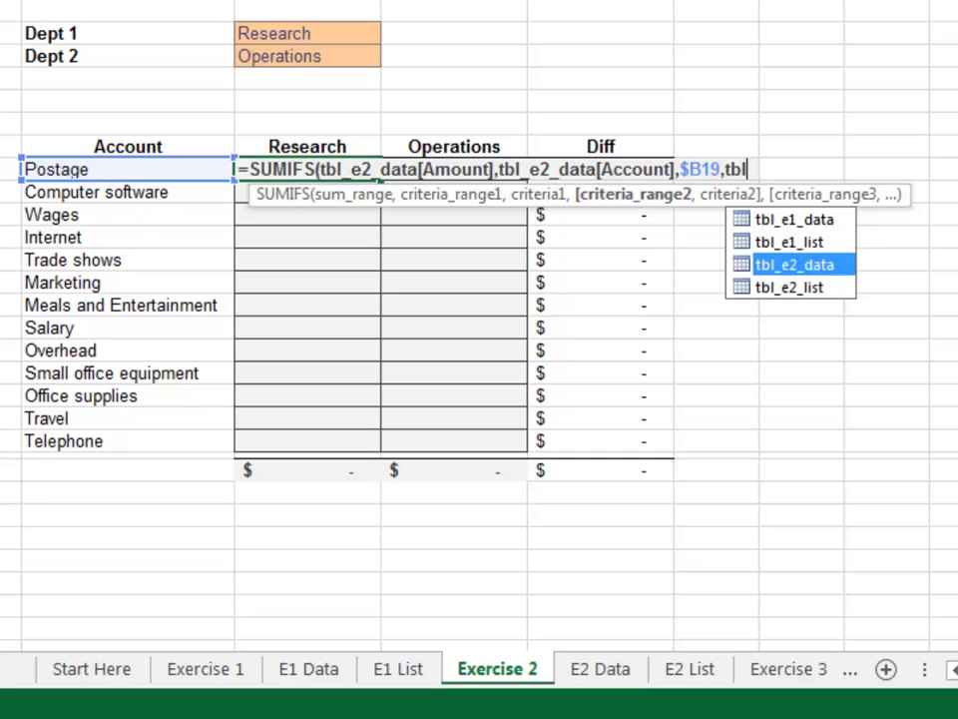
{"action": "key", "text": "Tab"}
{"action": "type", "text": "["}
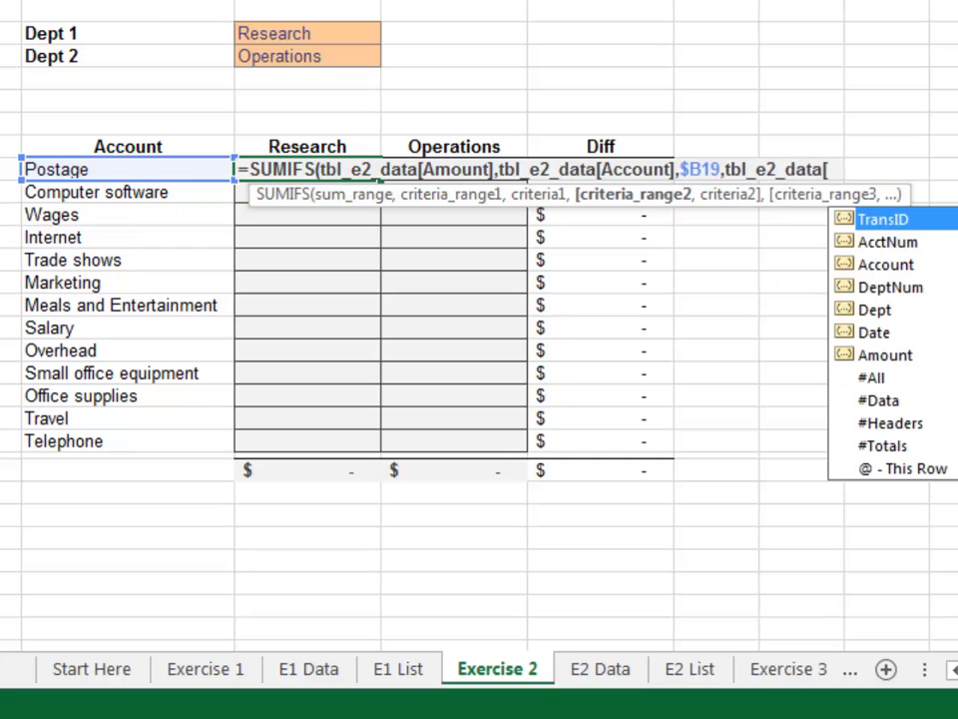
{"action": "key", "text": "Down"}
{"action": "key", "text": "Down"}
{"action": "key", "text": "Down"}
{"action": "key", "text": "Down"}
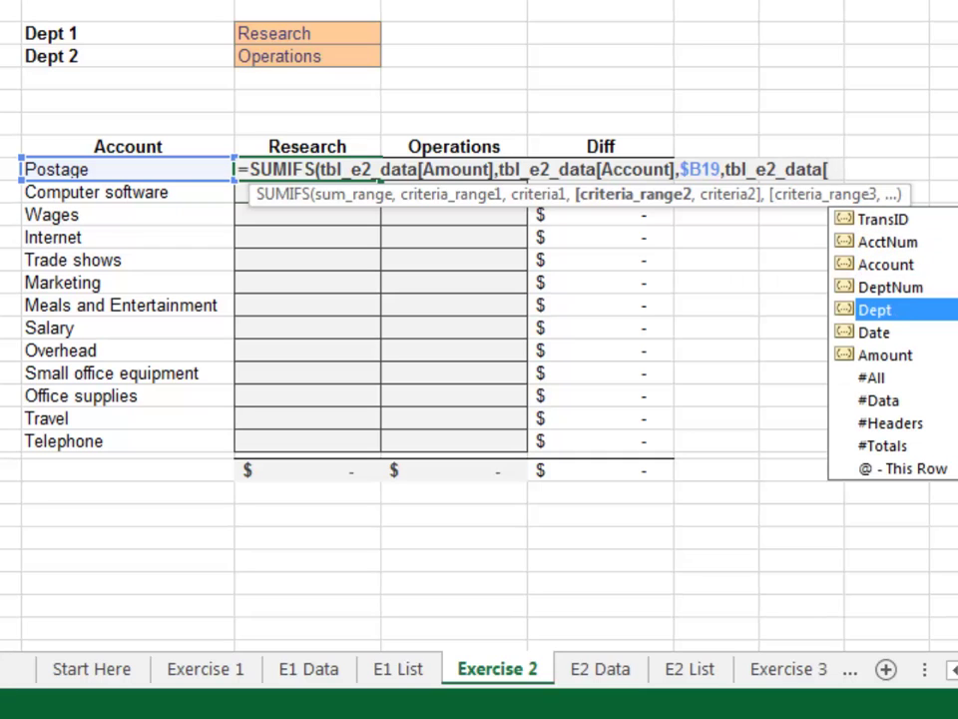
{"action": "key", "text": "Tab"}
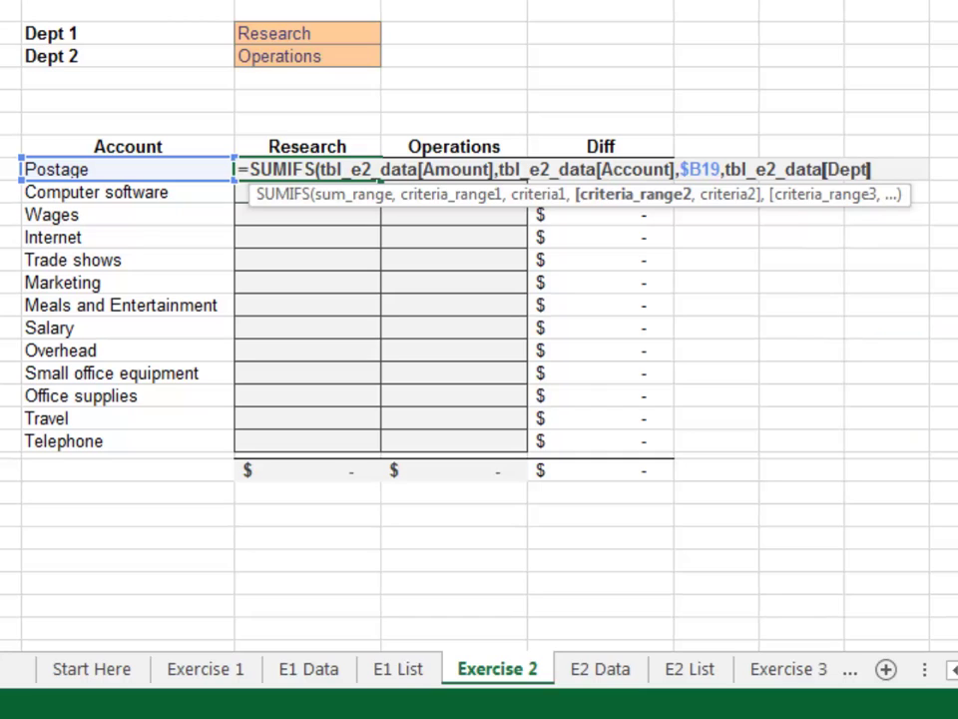
{"action": "type", "text": "],"}
{"action": "key", "text": "Up"}
{"action": "key", "text": "Up"}
{"action": "key", "text": "Down"}
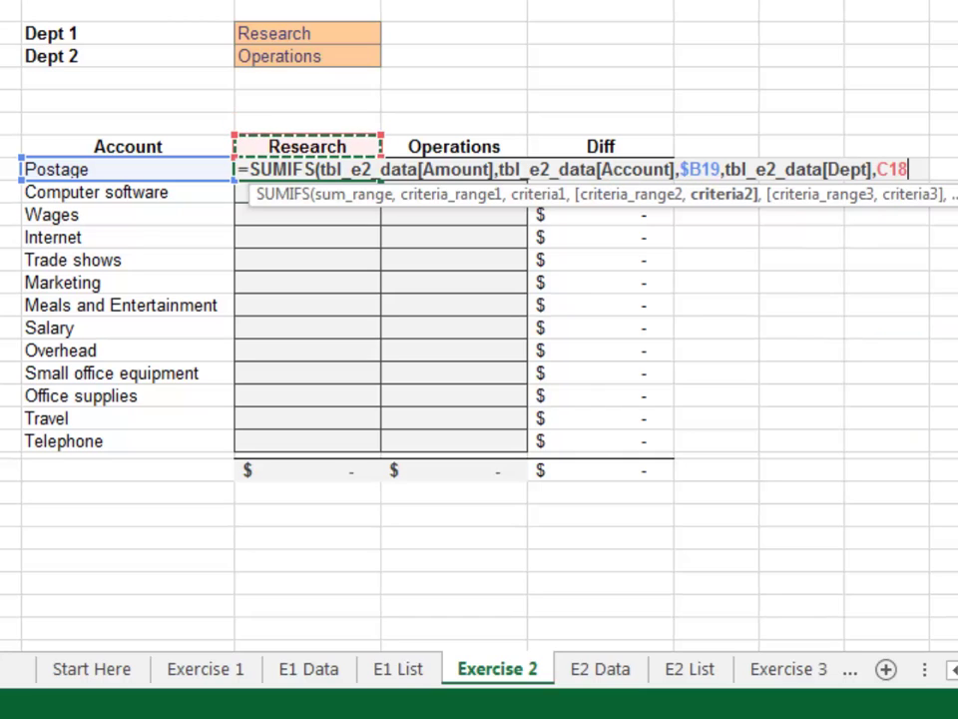
{"action": "key", "text": "F4"}
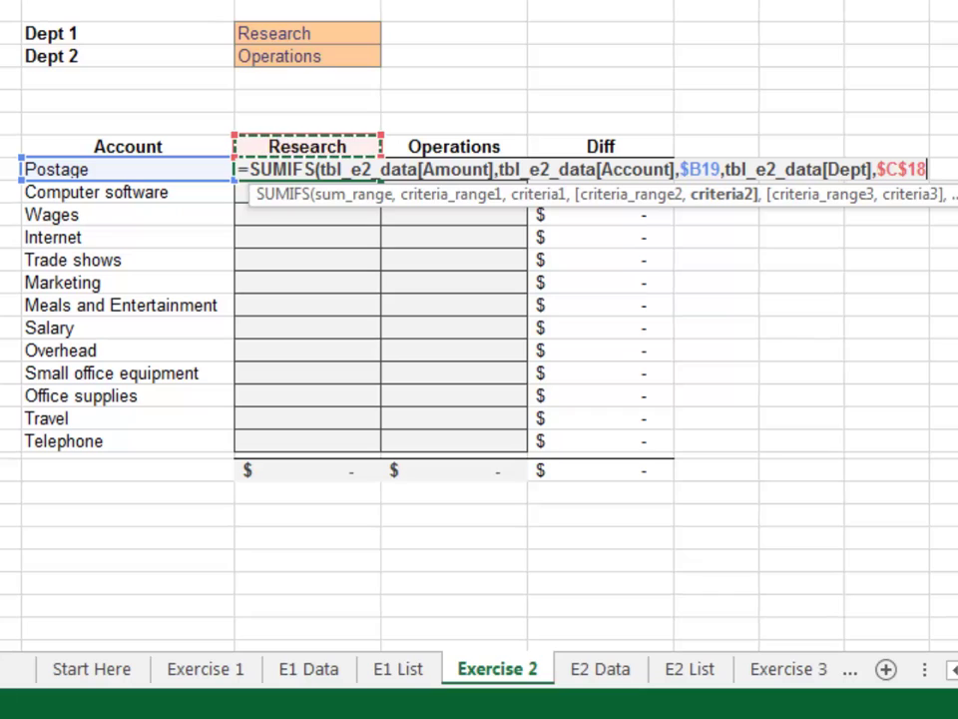
{"action": "key", "text": "F4"}
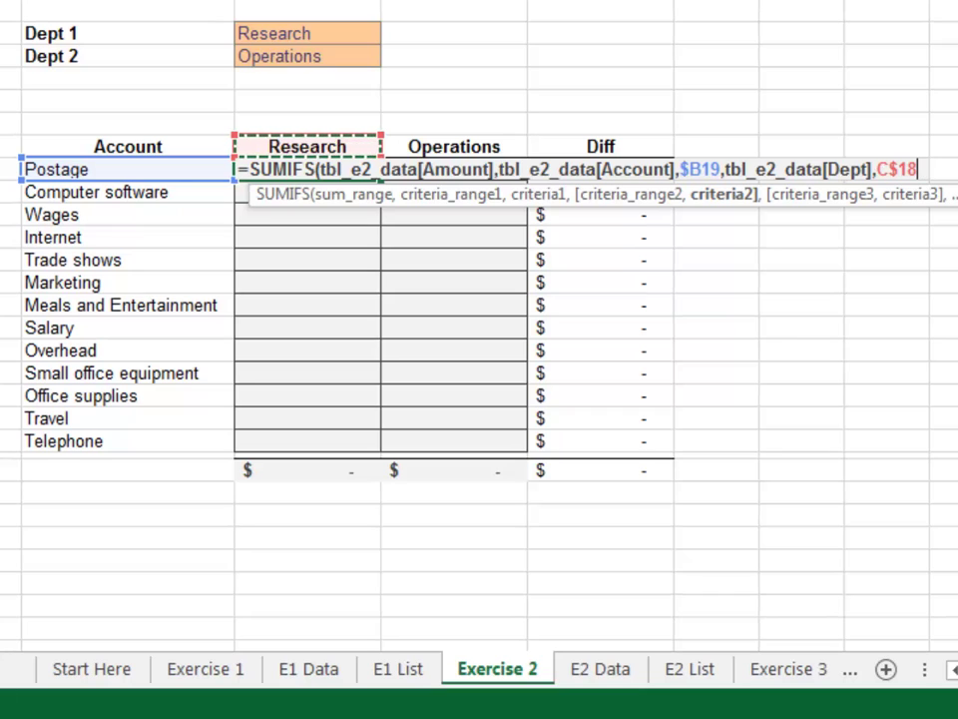
{"action": "type", "text": ")"}
{"action": "key", "text": "Return"}
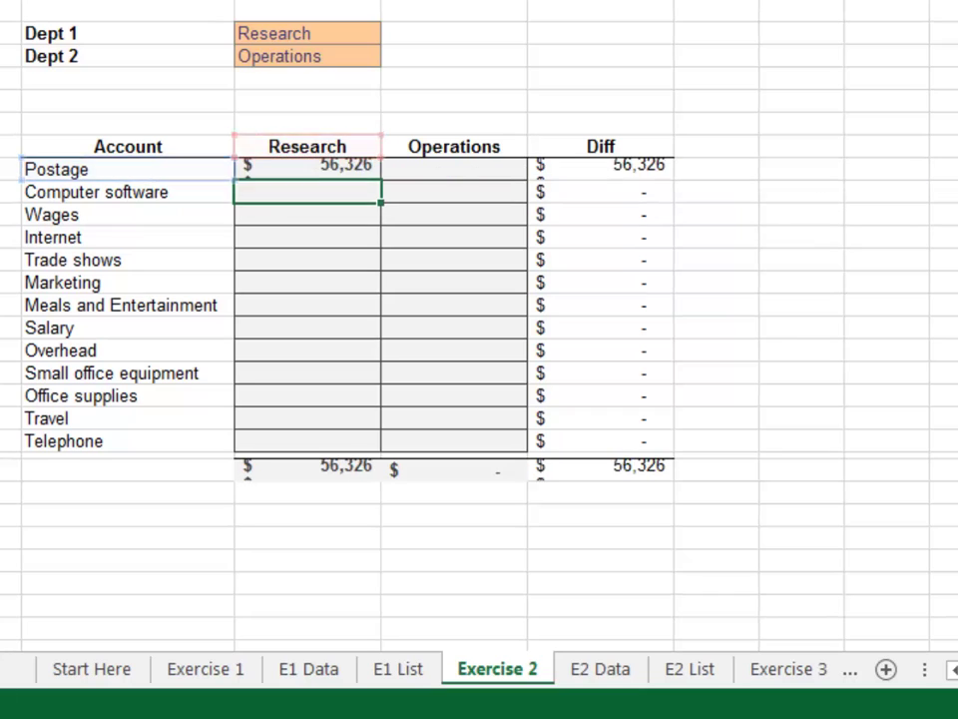
Step: Fill the Postage SUMIFS formula down the first department column through the Telephone row
{"action": "key", "text": "Up"}
{"action": "key", "text": "shift+Down"}
{"action": "key", "text": "shift+Down"}
{"action": "key", "text": "shift+Down"}
{"action": "key", "text": "shift+Down"}
{"action": "key", "text": "shift+Down"}
{"action": "key", "text": "shift+Down"}
{"action": "key", "text": "shift+Down"}
{"action": "key", "text": "shift+Down"}
{"action": "key", "text": "shift+Down"}
{"action": "key", "text": "shift+Down"}
{"action": "key", "text": "shift+Down"}
{"action": "key", "text": "shift+Down"}
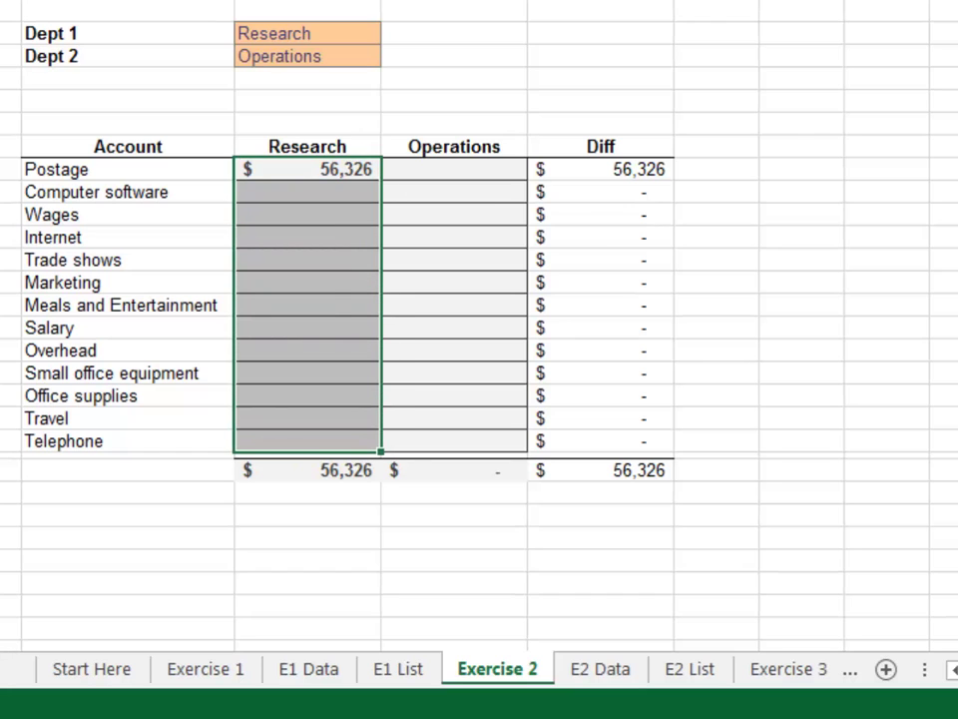
{"action": "key", "text": "ctrl+d"}
Step: Fill the first department's formulas right into the second department column for all accounts
{"action": "key", "text": "shift+Right"}
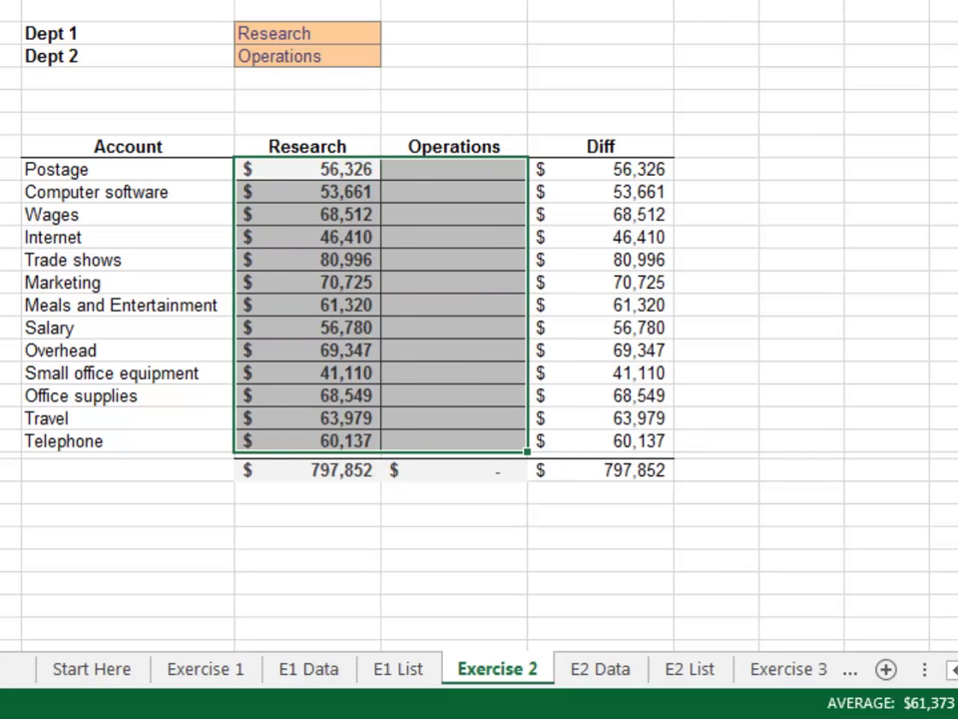
{"action": "key", "text": "ctrl+r"}
{"action": "key", "text": "Right"}
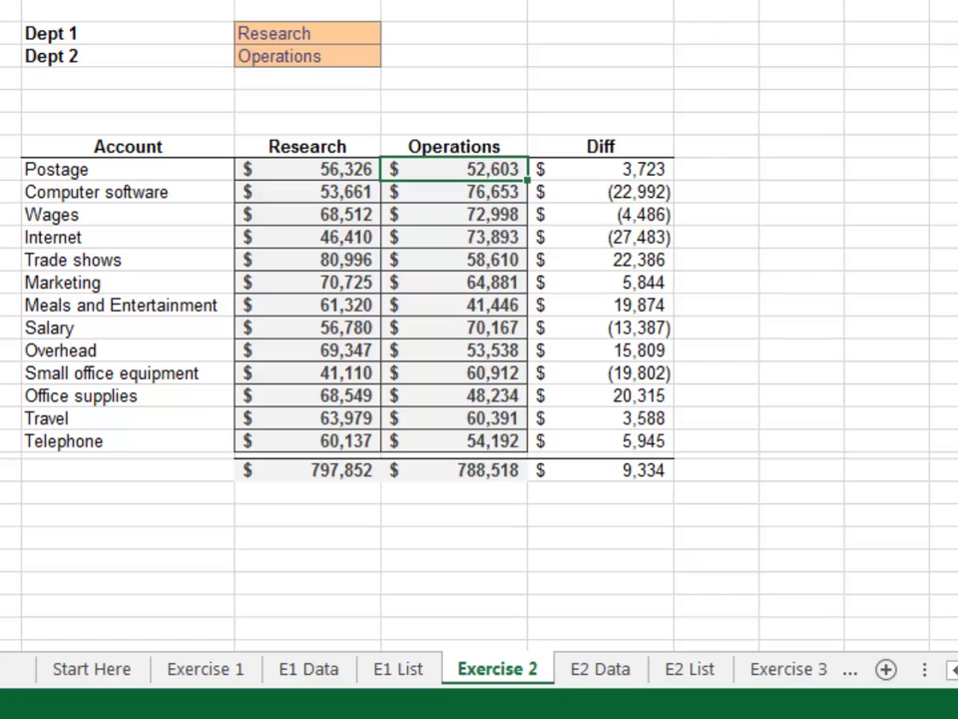
Step: Test the comparison report by switching the Dept 1 dropdown to Warehouse
{"action": "key", "text": "Up"}
{"action": "key", "text": "Up"}
{"action": "key", "text": "Up"}
{"action": "key", "text": "Up"}
{"action": "key", "text": "Up"}
{"action": "key", "text": "Up"}
{"action": "key", "text": "Left"}
{"action": "key", "text": "alt+Down"}
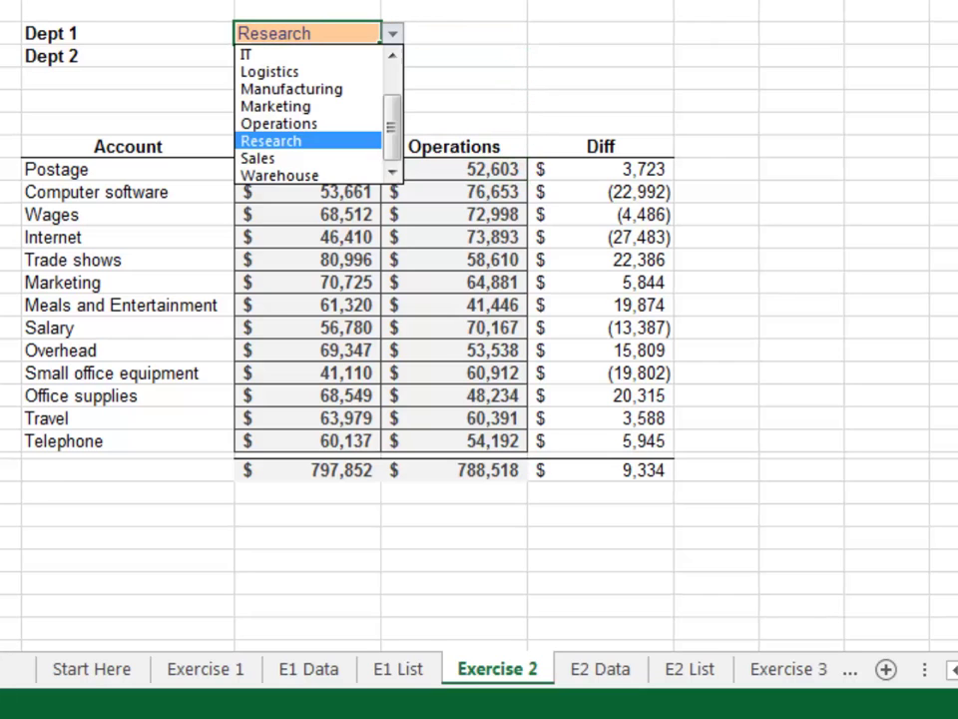
{"action": "key", "text": "Down"}
{"action": "key", "text": "Down"}
{"action": "key", "text": "Return"}
Step: Switch the Dept 2 dropdown from Operations to a department listed higher in the list
{"action": "key", "text": "Down"}
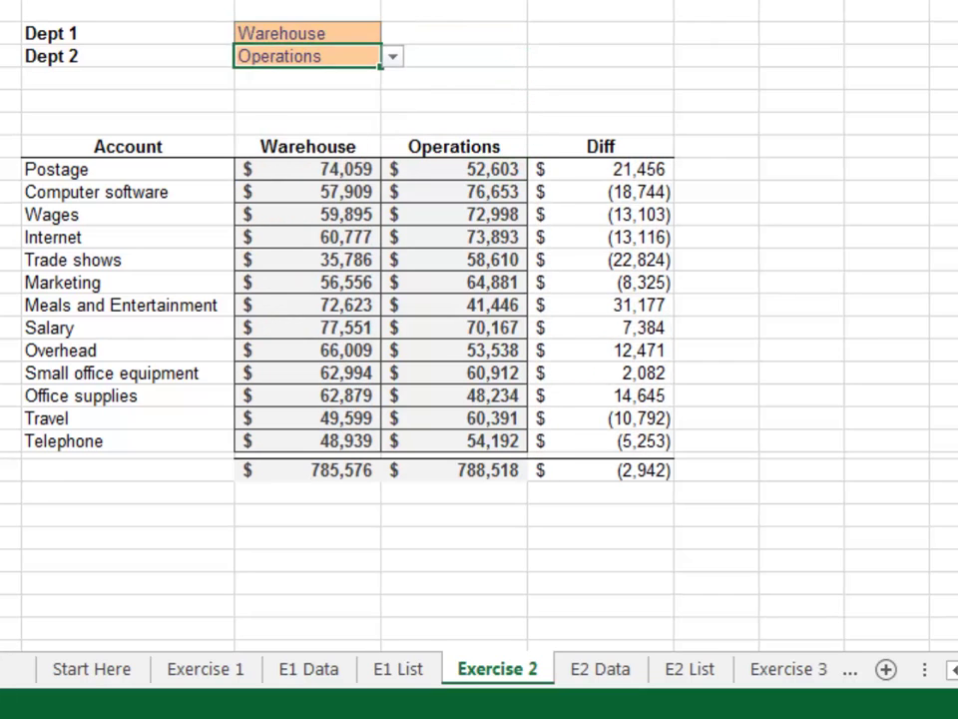
{"action": "key", "text": "alt+Down"}
{"action": "key", "text": "Up"}
{"action": "key", "text": "Up"}
{"action": "key", "text": "Up"}
{"action": "key", "text": "Return"}
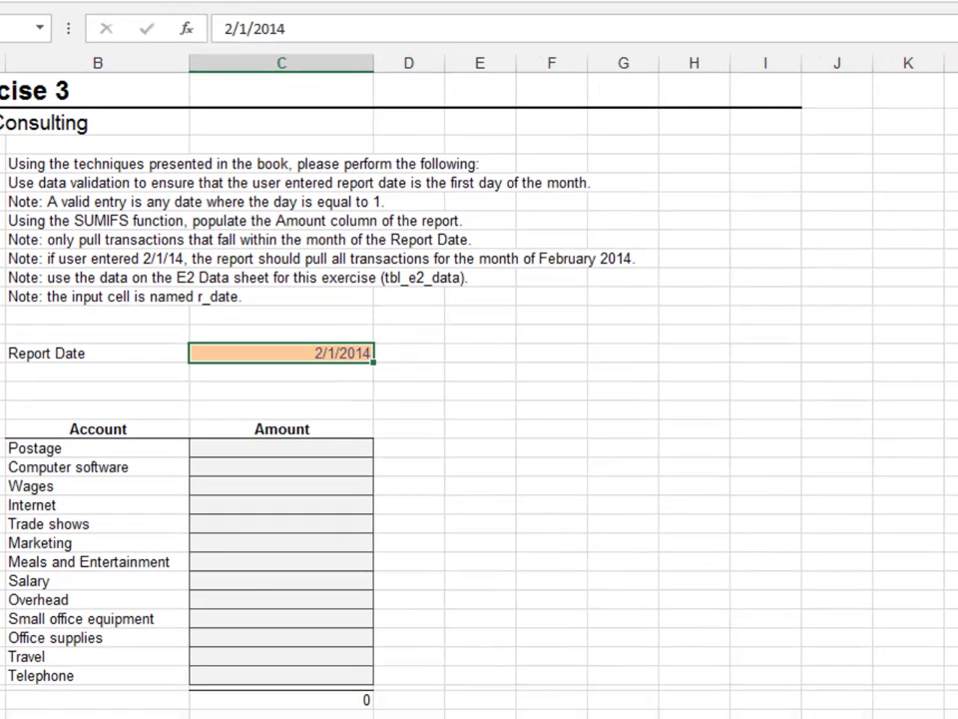
Step: Apply Custom data validation to the Exercise 3 Report Date cell with the formula =day(r_date)=1
{"action": "key", "text": "alt+a"}
{"action": "key", "text": "v"}
{"action": "key", "text": "v"}
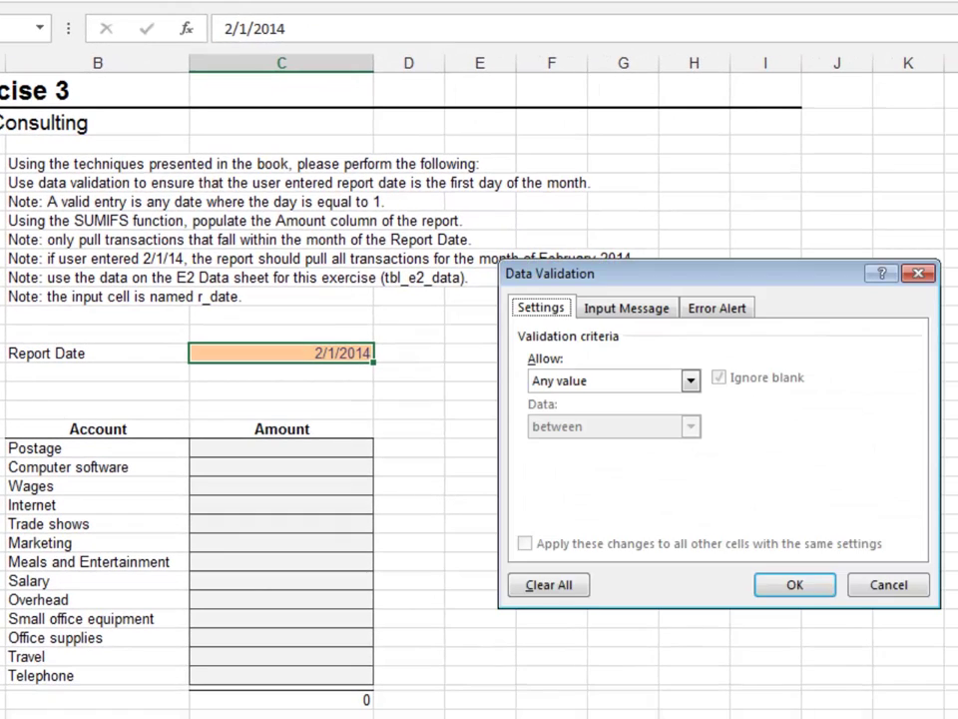
{"action": "key", "text": "alt+a"}
{"action": "key", "text": "c"}
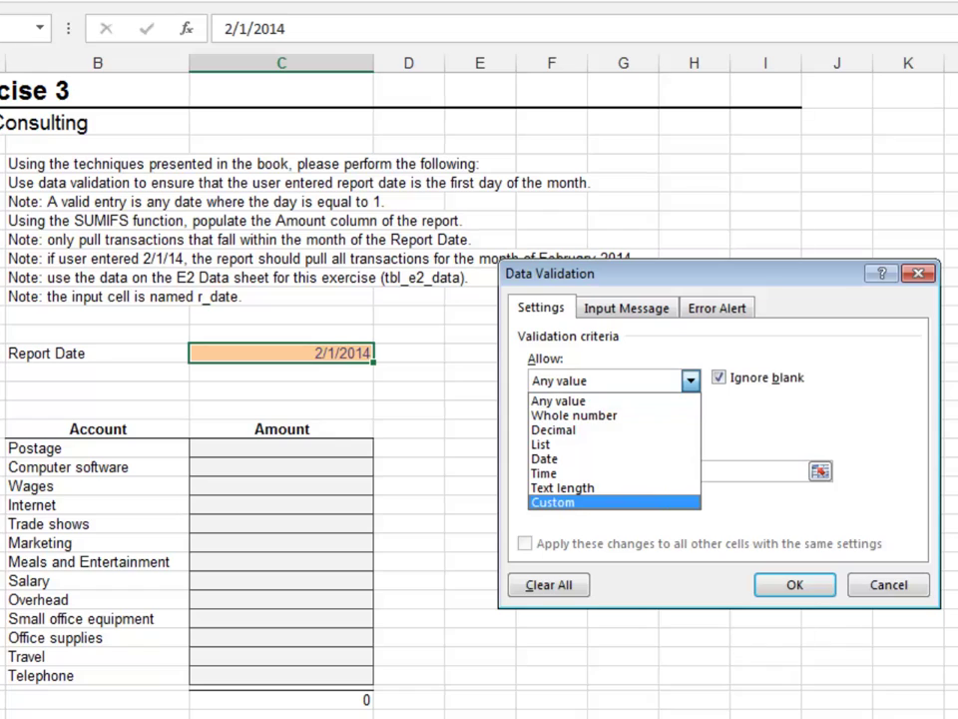
{"action": "key", "text": "Return"}
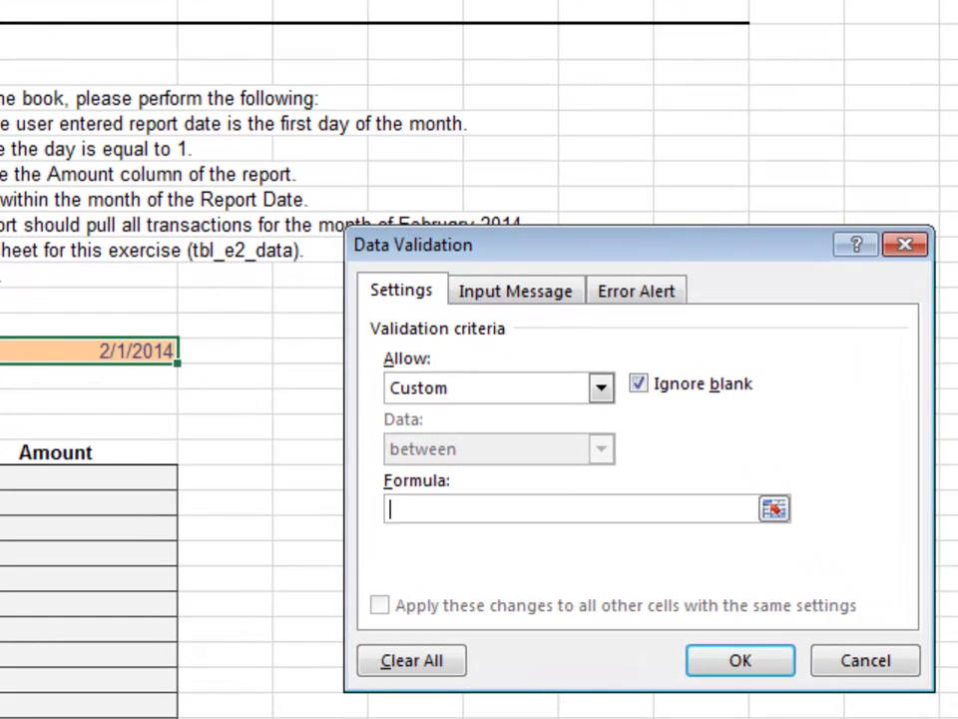
{"action": "type", "text": "=day(r_date)"}
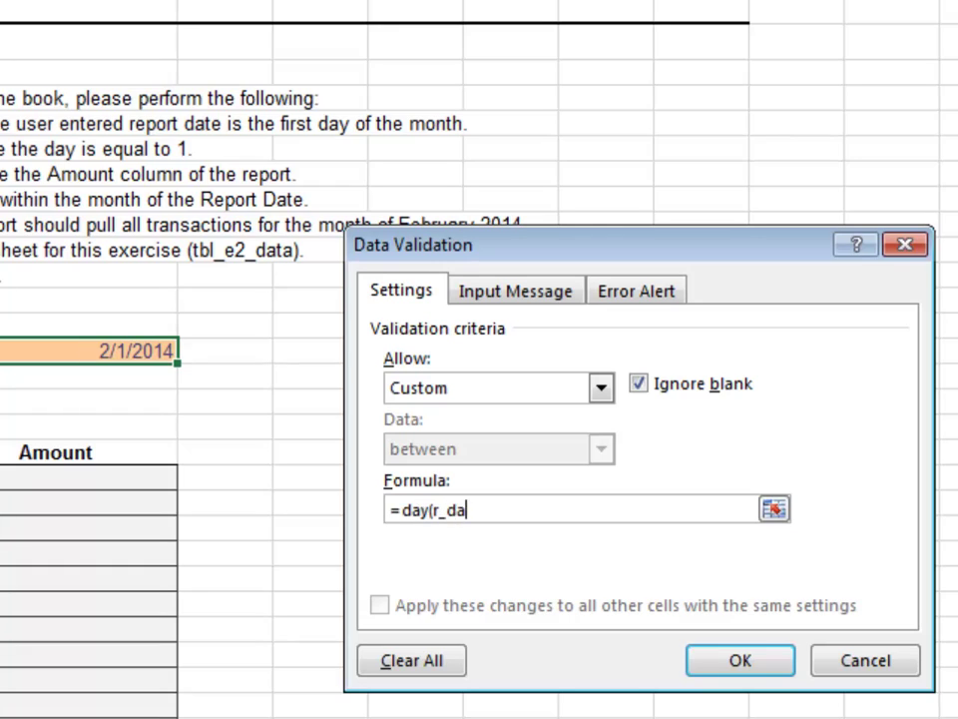
{"action": "type", "text": "=1"}
{"action": "key", "text": "Return"}
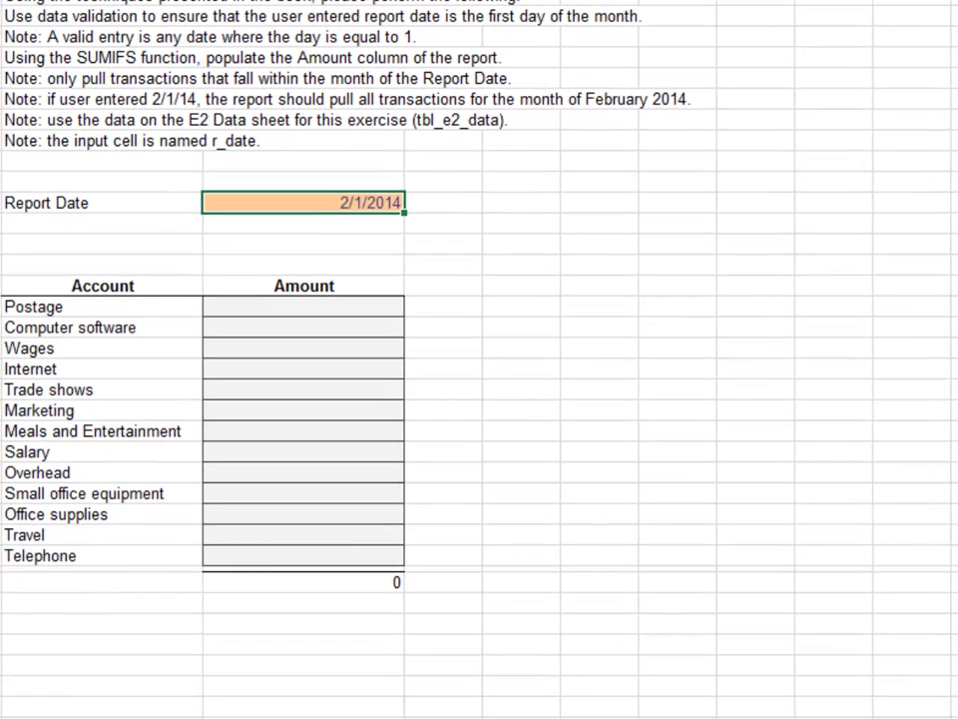
Step: Test the Report Date validation with a first-of-month date by entering 2/1/14
{"action": "type", "text": "2/2/"}
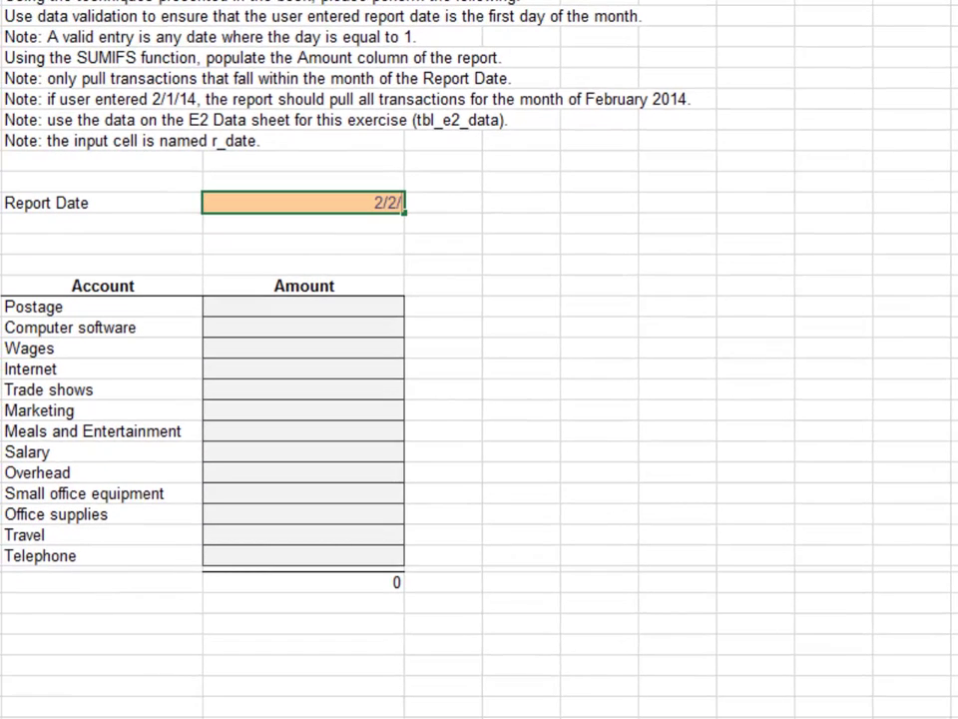
{"action": "key", "text": "BackSpace"}
{"action": "key", "text": "BackSpace"}
{"action": "type", "text": "1/14"}
{"action": "key", "text": "Return"}
{"action": "key", "text": "Up"}
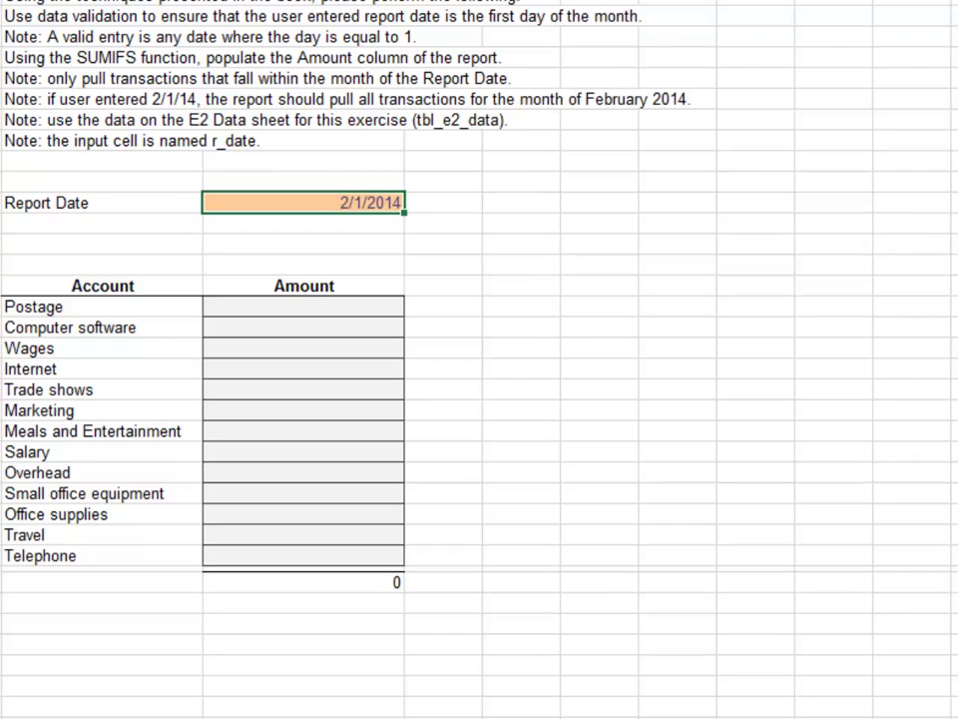
Step: Try to enter the mid-month date 2/15/14 as the Report Date to test the validation rule
{"action": "type", "text": "2/15/14"}
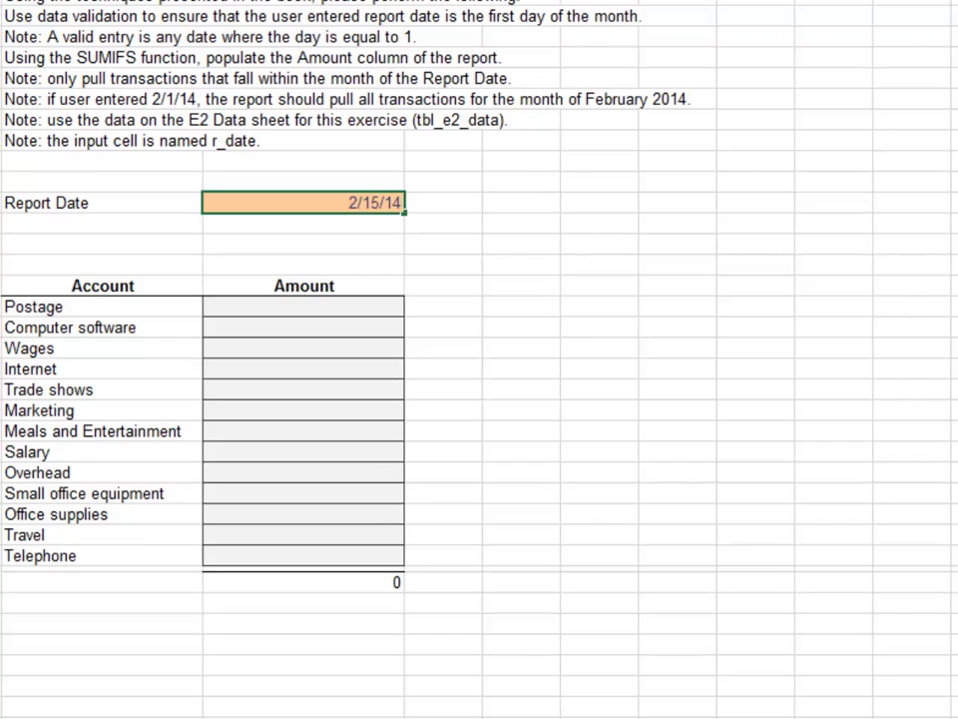
{"action": "key", "text": "Return"}
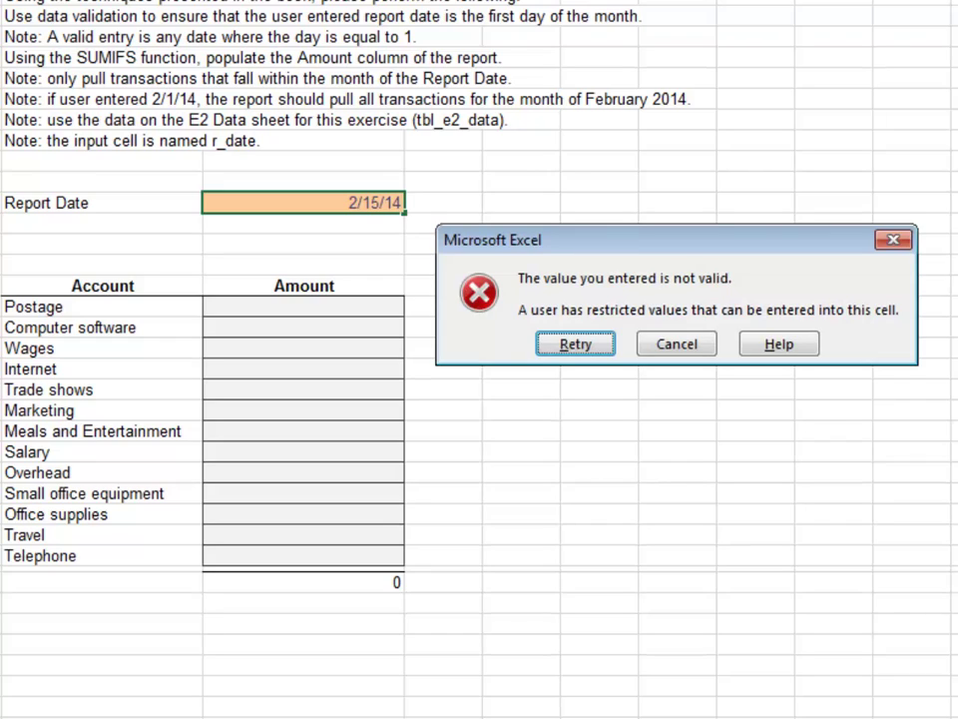
{"action": "key", "text": "Escape"}
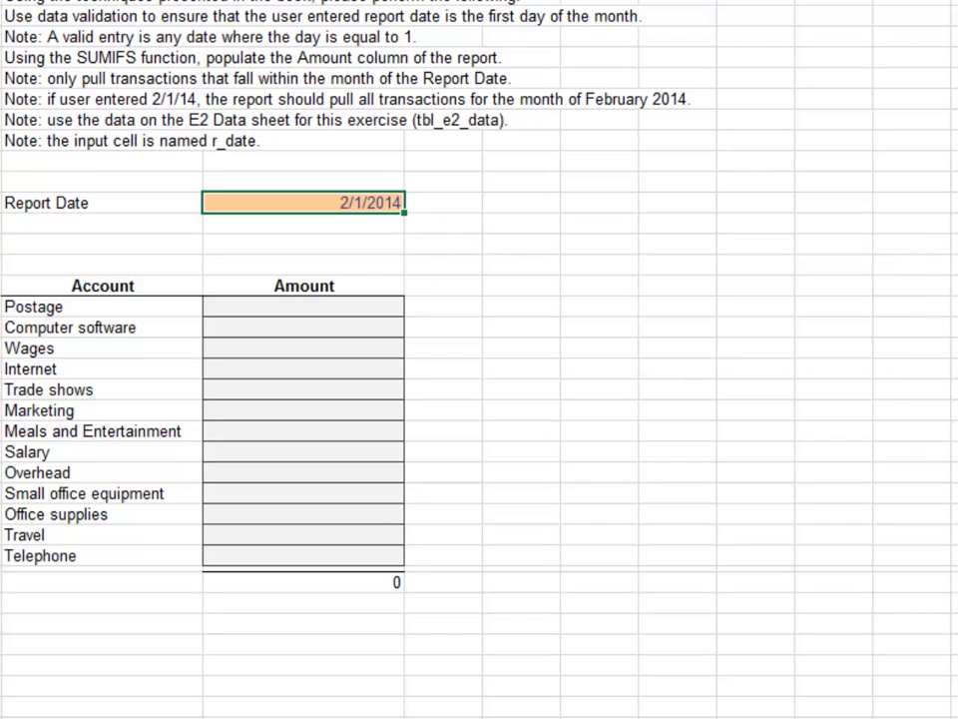
Step: Start a SUMIFS formula in the Postage row of the Amount column, with tbl_e2_data[Amount] as the sum range
{"action": "key", "text": "Down"}
{"action": "key", "text": "Down"}
{"action": "key", "text": "Down"}
{"action": "key", "text": "Down"}
{"action": "key", "text": "Down"}
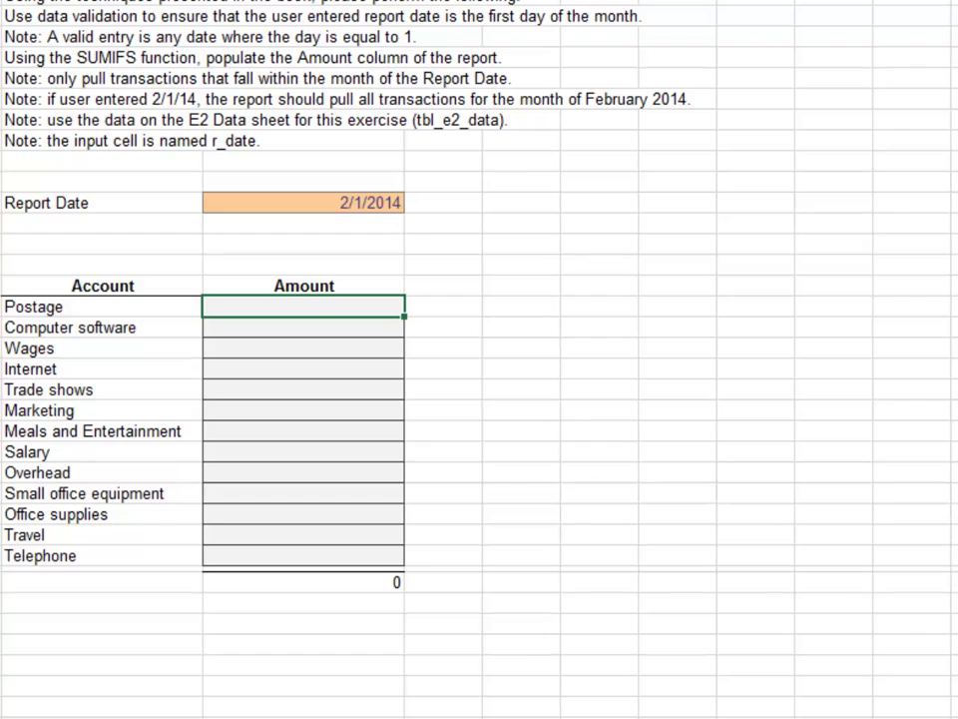
{"action": "type", "text": "=sumifs"}
{"action": "key", "text": "Tab"}
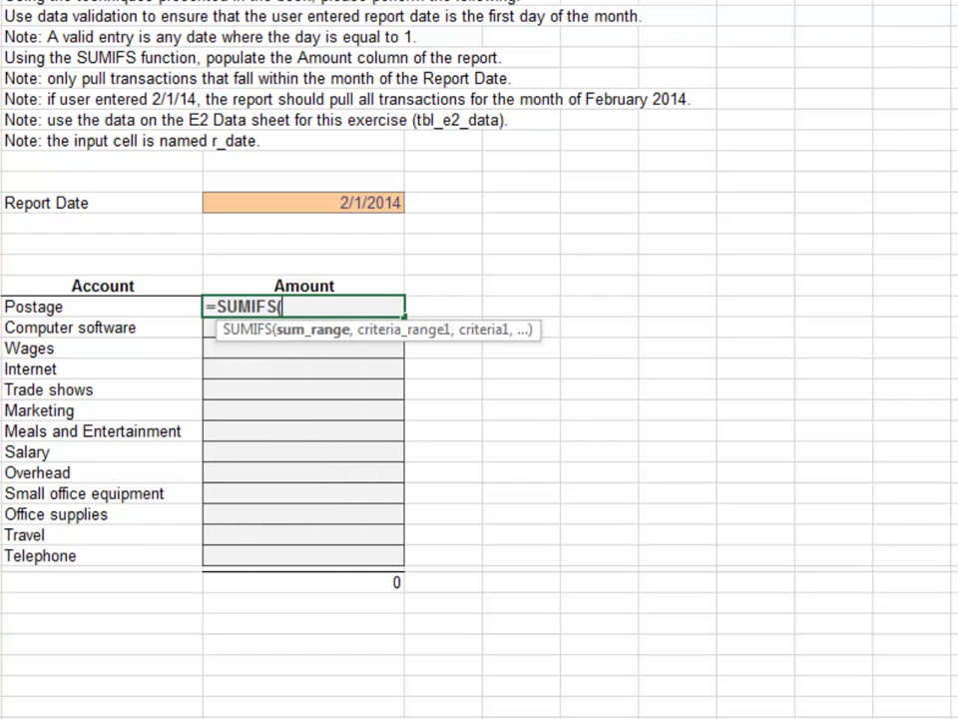
{"action": "type", "text": "tbl"}
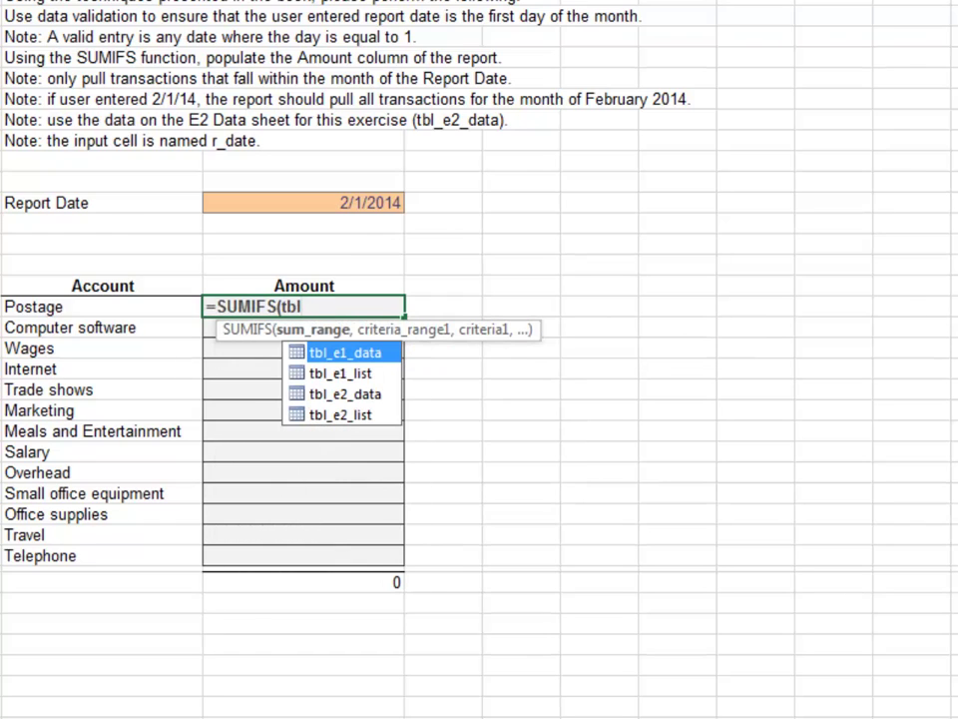
{"action": "key", "text": "Down"}
{"action": "key", "text": "Down"}
{"action": "key", "text": "Tab"}
{"action": "type", "text": "["}
{"action": "key", "text": "Down"}
{"action": "key", "text": "Down"}
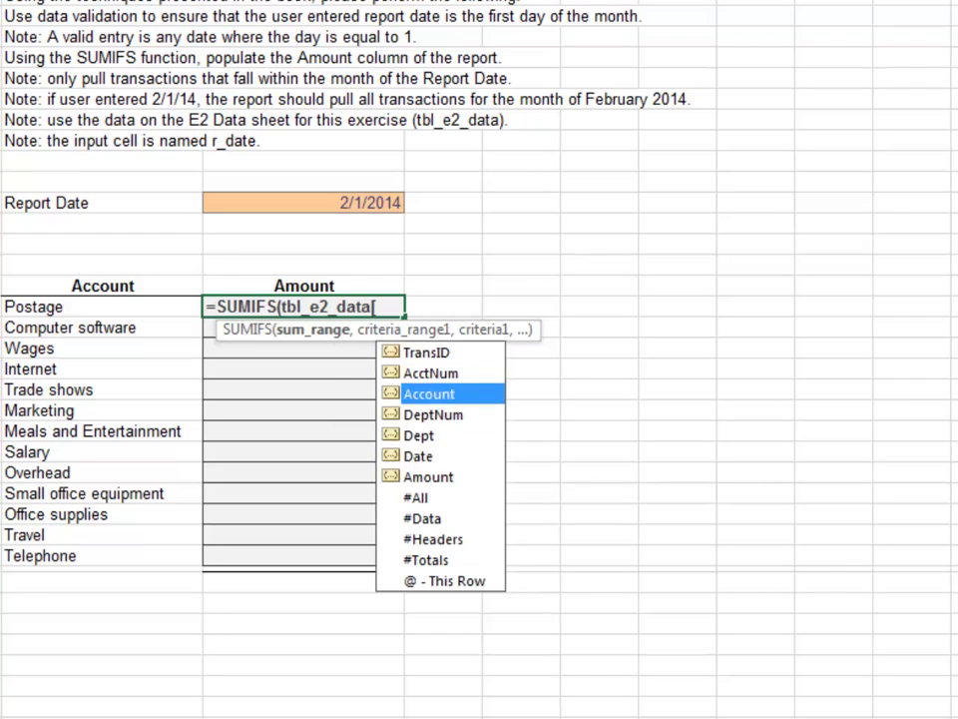
{"action": "key", "text": "Down"}
{"action": "key", "text": "Down"}
{"action": "key", "text": "Down"}
{"action": "key", "text": "Down"}
{"action": "key", "text": "Tab"}
Step: Add the first criteria pair, matching tbl_e2_data[Account] to the Postage account cell B19
{"action": "type", "text": "],tbl"}
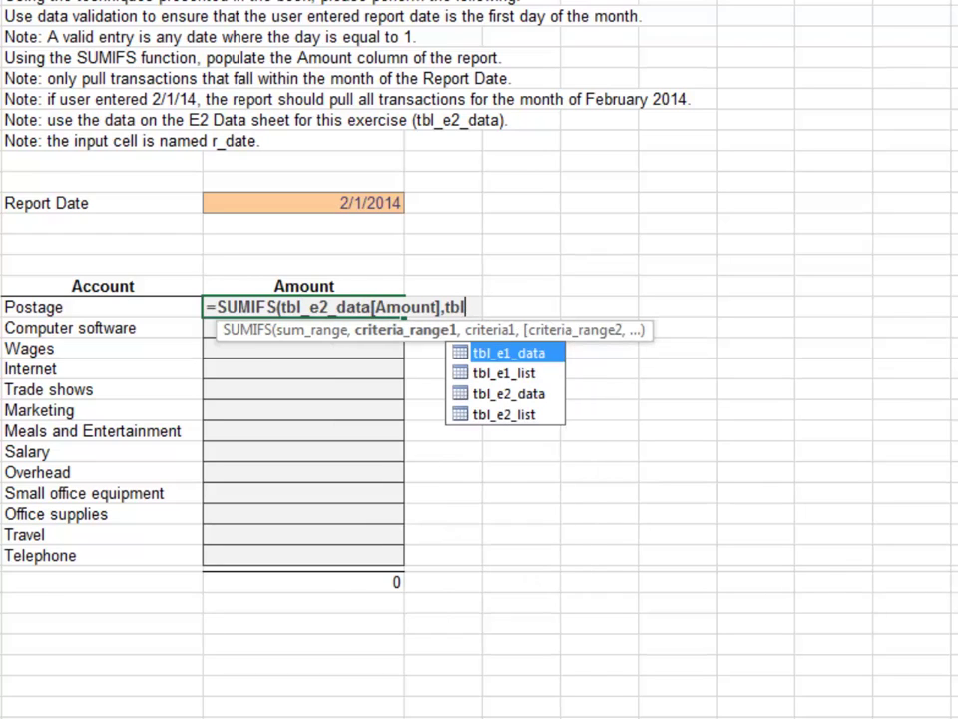
{"action": "key", "text": "Down"}
{"action": "key", "text": "Down"}
{"action": "key", "text": "Tab"}
{"action": "type", "text": "["}
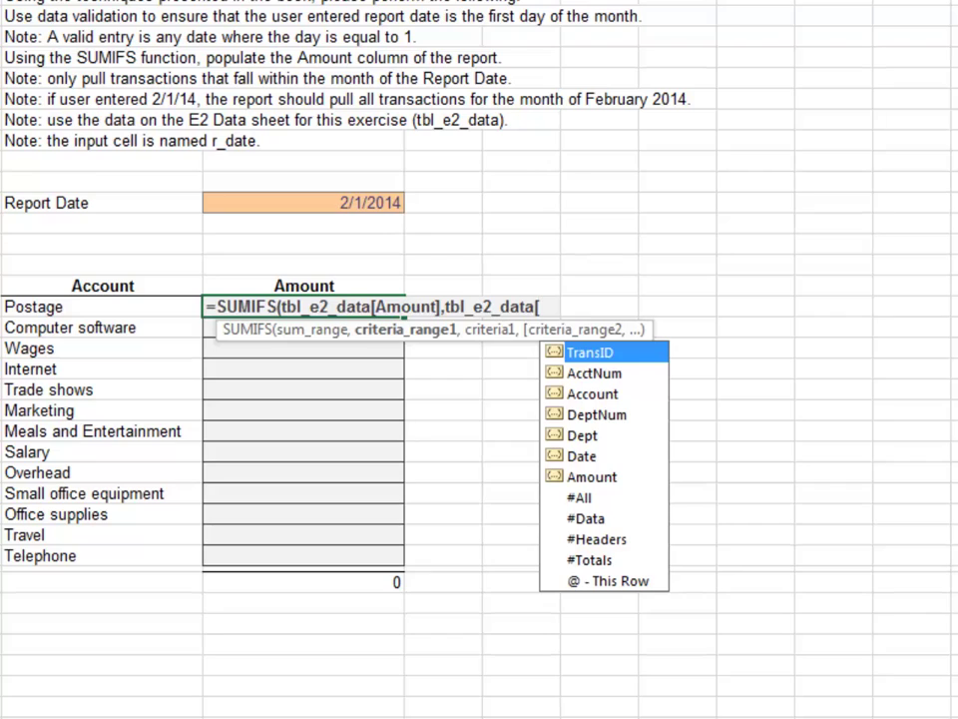
{"action": "key", "text": "Down"}
{"action": "key", "text": "Down"}
{"action": "key", "text": "Tab"}
{"action": "type", "text": "],"}
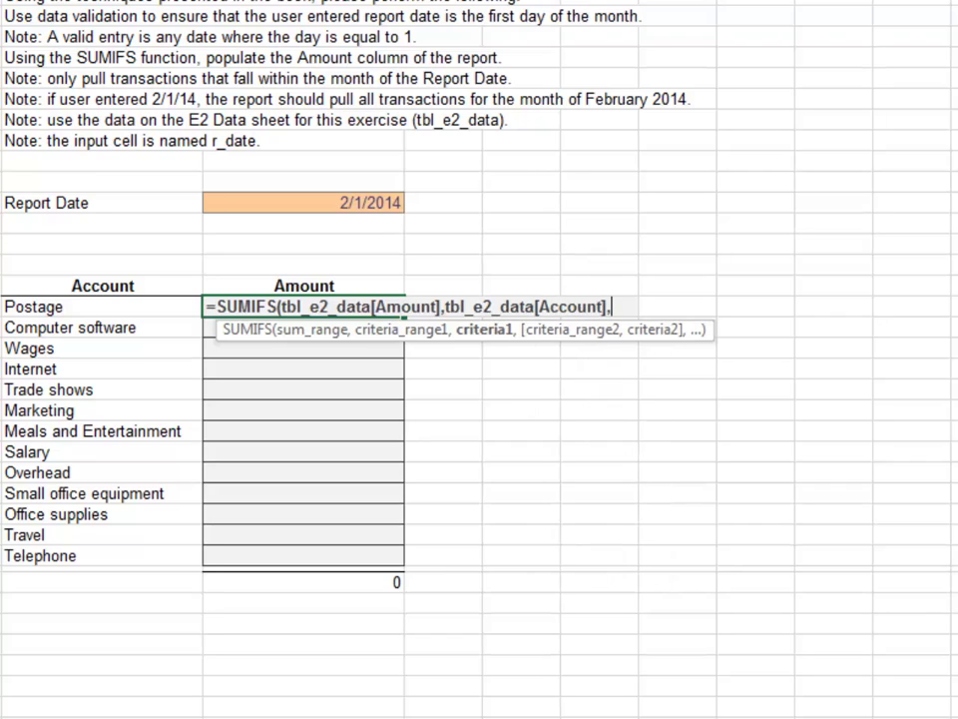
{"action": "key", "text": "Left"}
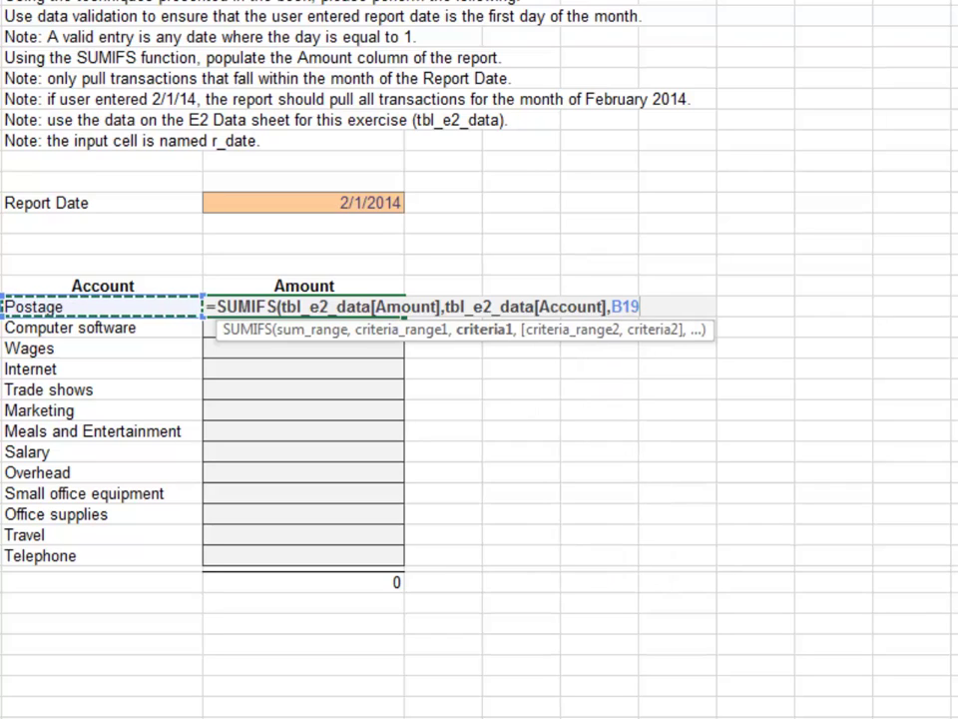
Step: Add the second criteria pair, requiring tbl_e2_data[Date] to satisfy ">="&r_date
{"action": "type", "text": ",tbl"}
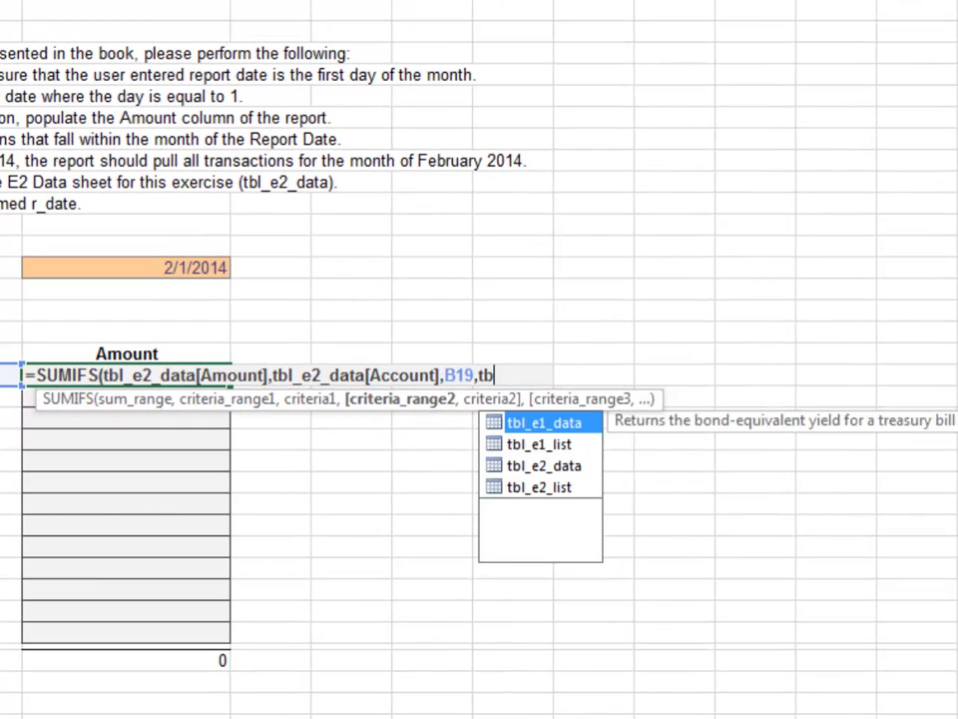
{"action": "key", "text": "Down"}
{"action": "key", "text": "Down"}
{"action": "key", "text": "Tab"}
{"action": "type", "text": "["}
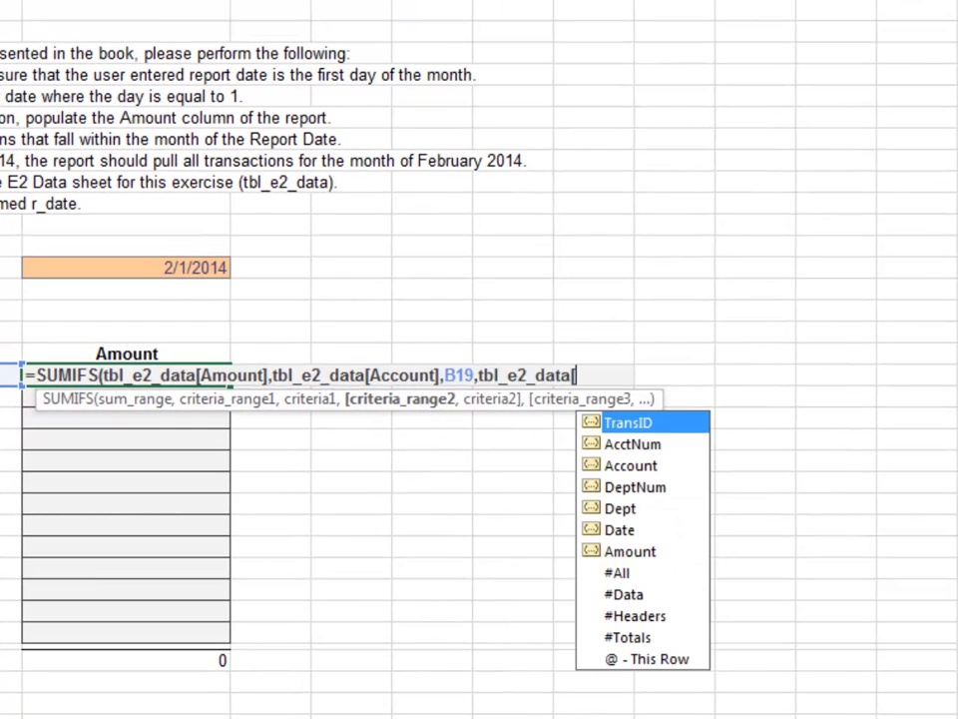
{"action": "key", "text": "Down"}
{"action": "key", "text": "Down"}
{"action": "key", "text": "Down"}
{"action": "key", "text": "Down"}
{"action": "key", "text": "Down"}
{"action": "key", "text": "Tab"}
{"action": "type", "text": "]"}
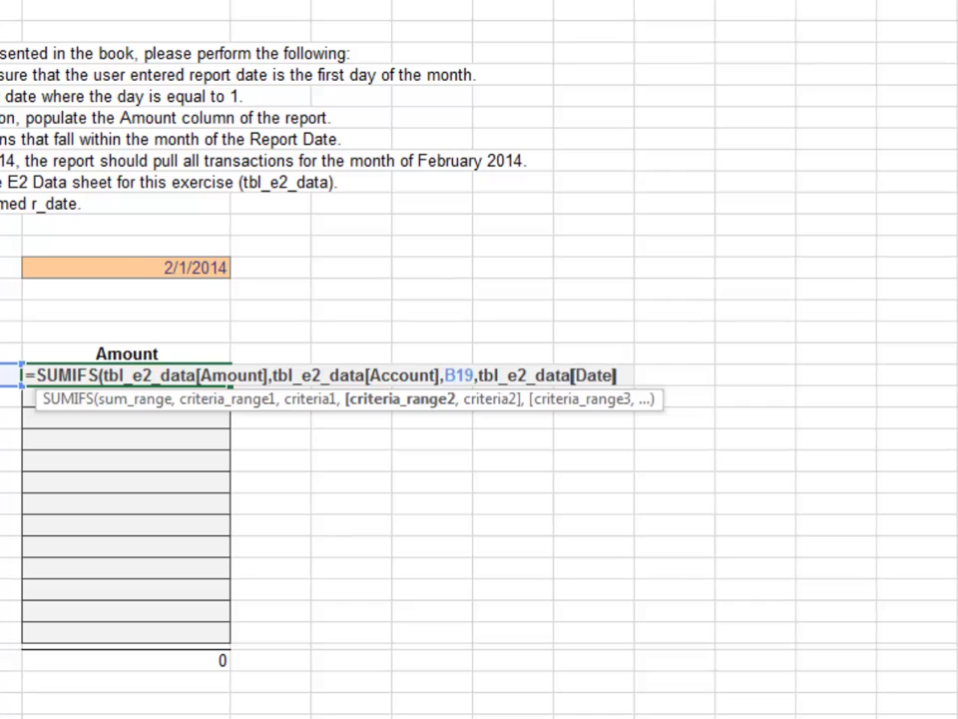
{"action": "type", "text": ",\">=\"&"}
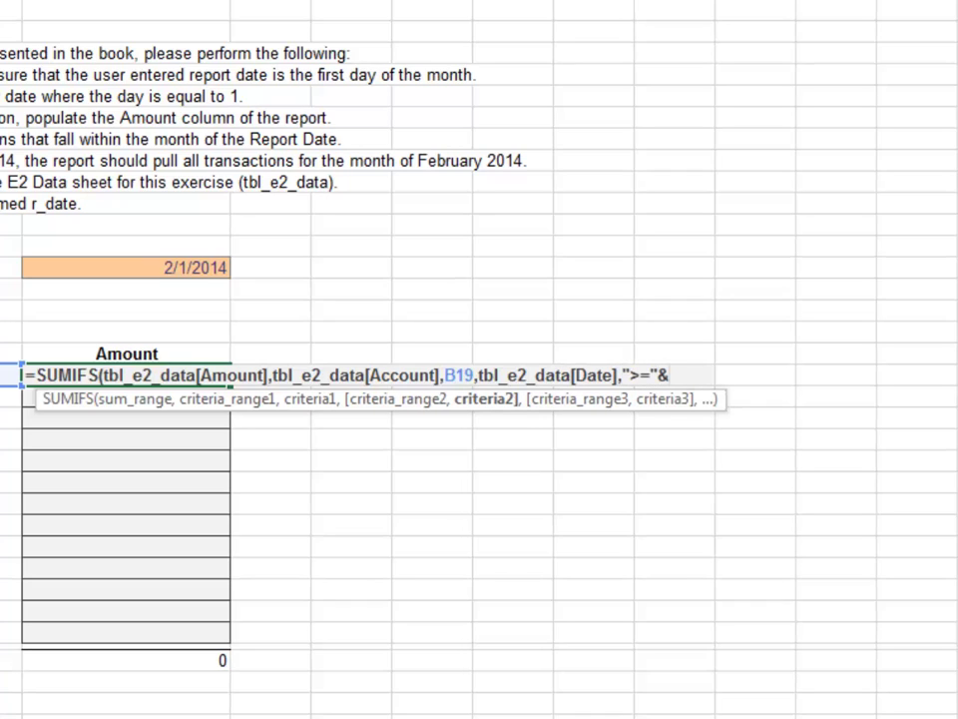
{"action": "type", "text": "r"}
{"action": "key", "text": "Tab"}
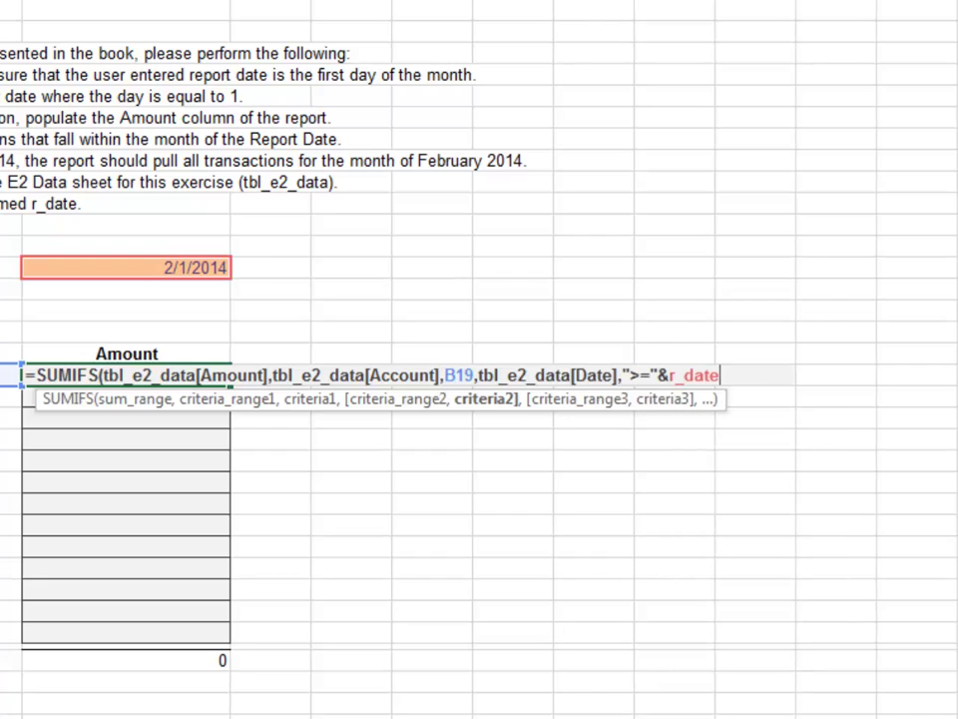
Step: Add tbl_e2_data[Date] as the third criteria range of the SUMIFS formula
{"action": "type", "text": ",tbl"}
{"action": "key", "text": "Down"}
{"action": "key", "text": "Down"}
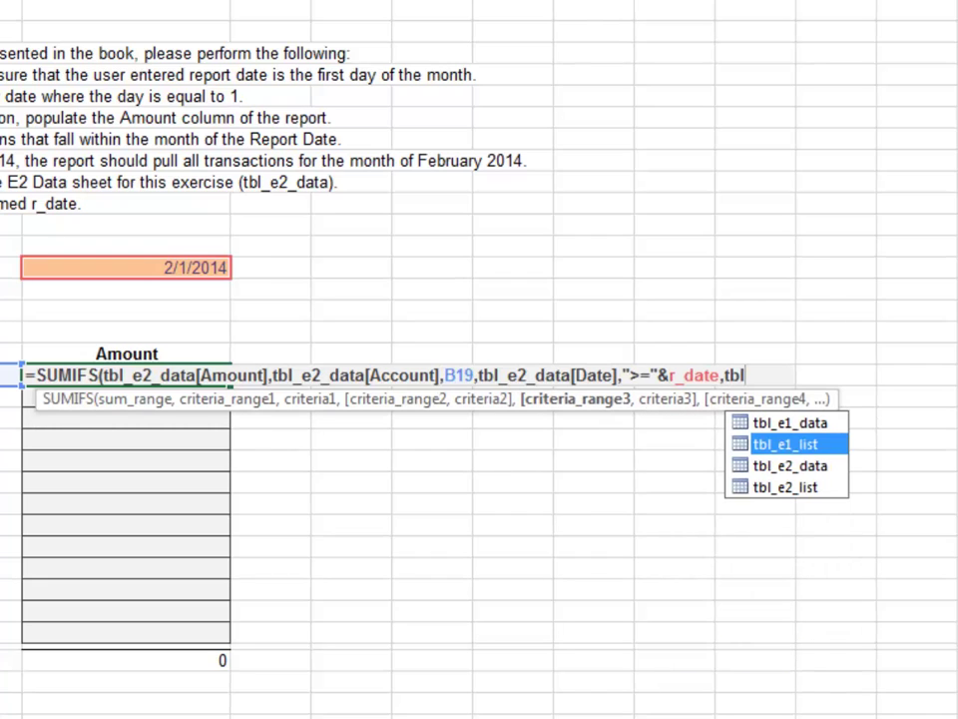
{"action": "key", "text": "Tab"}
{"action": "type", "text": "["}
{"action": "key", "text": "Down"}
{"action": "key", "text": "Down"}
{"action": "key", "text": "Down"}
{"action": "key", "text": "Down"}
{"action": "key", "text": "Down"}
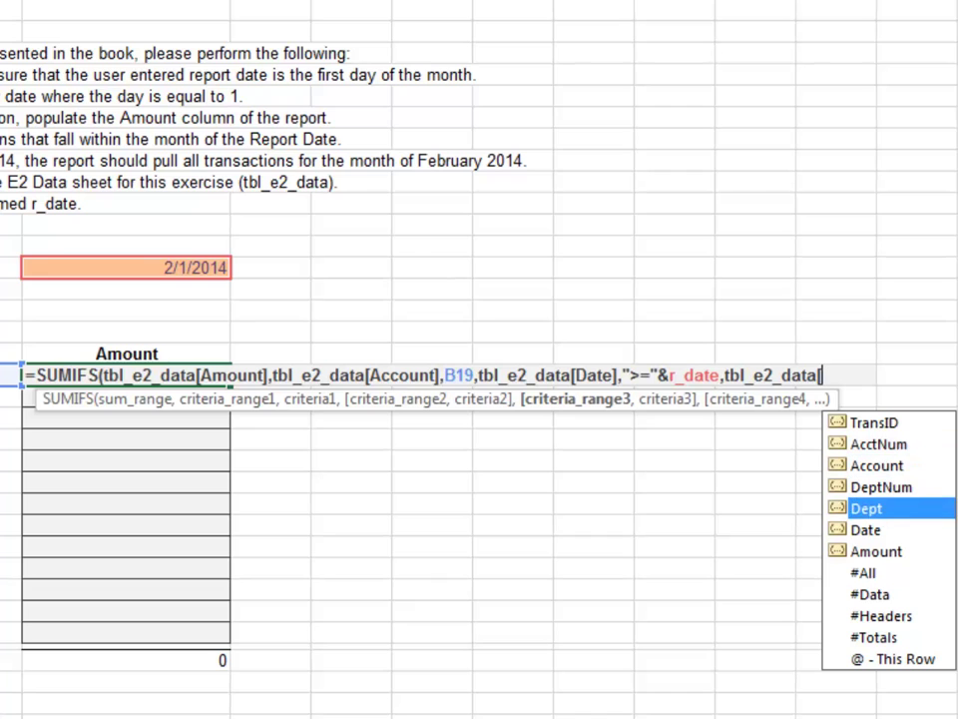
{"action": "key", "text": "Tab"}
{"action": "type", "text": "],"}
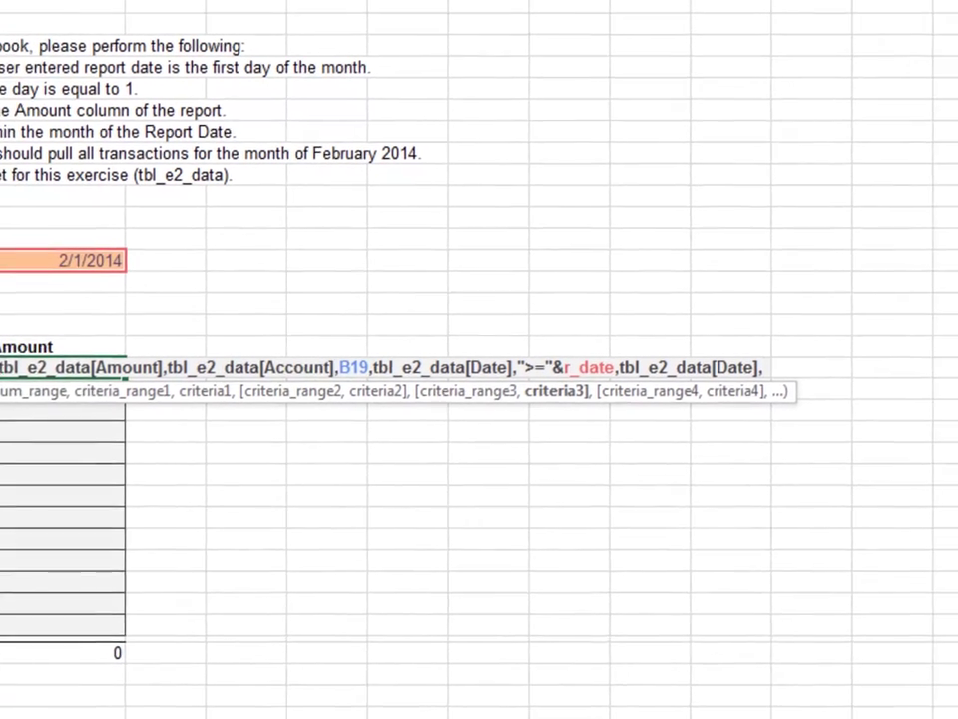
Step: Set the third criterion to "<="&EOMONTH(r_date,0) and complete the Postage amount formula
{"action": "type", "text": "\"<=\""}
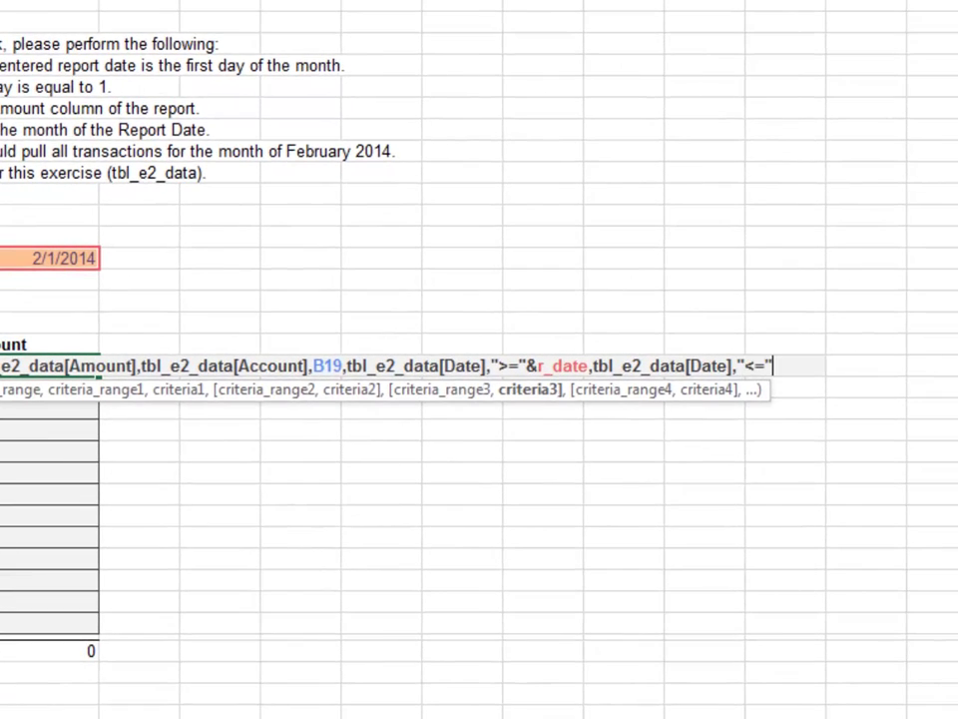
{"action": "type", "text": "&eo"}
{"action": "key", "text": "Tab"}
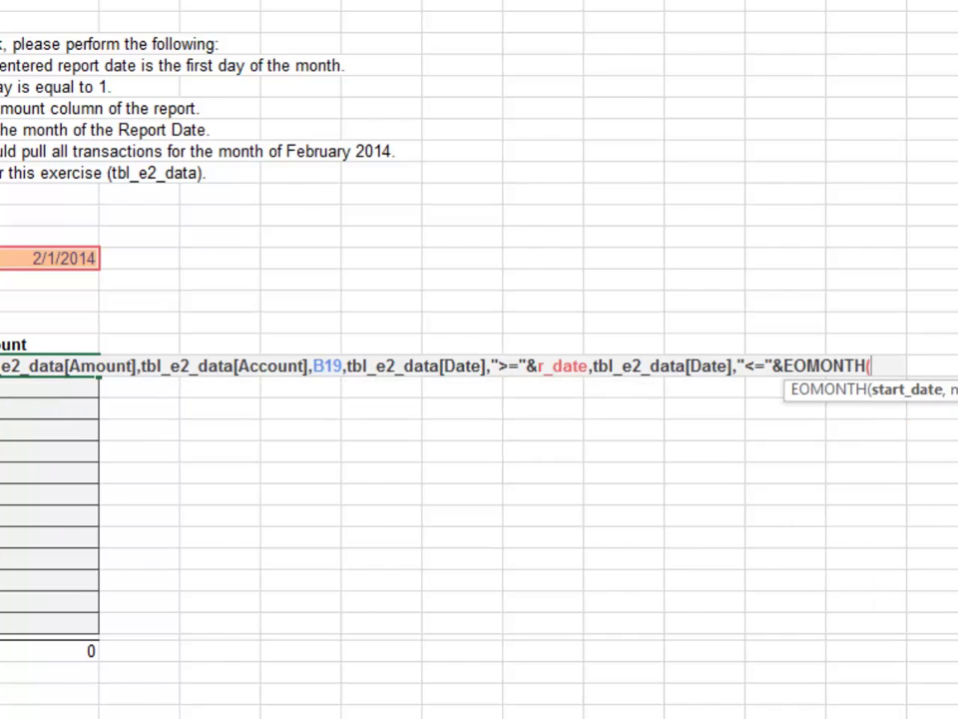
{"action": "type", "text": "r"}
{"action": "key", "text": "Tab"}
{"action": "type", "text": ","}
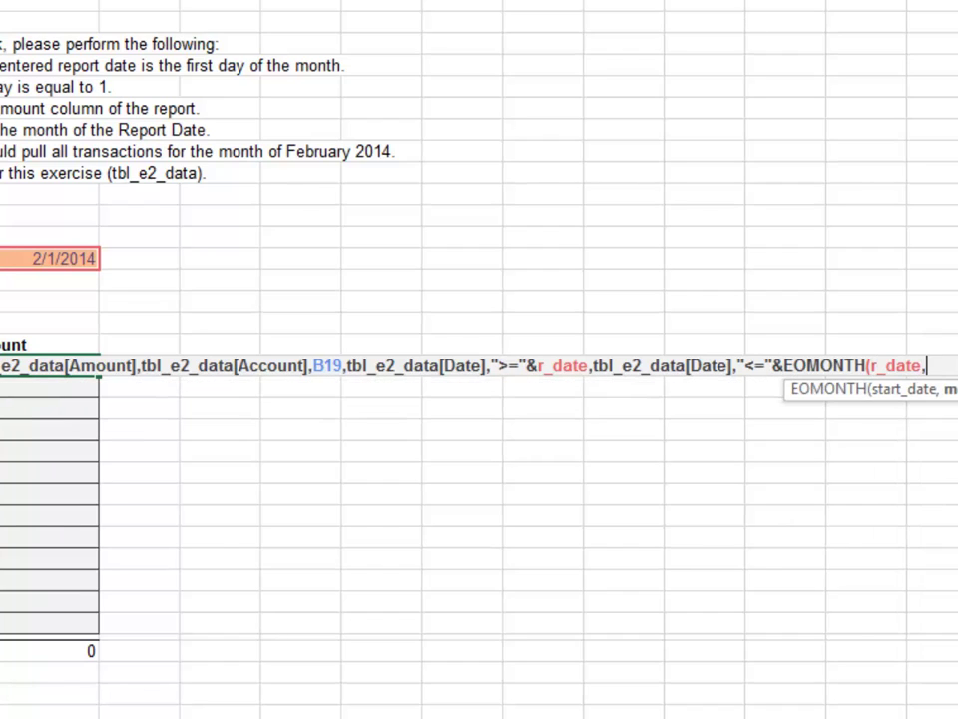
{"action": "type", "text": "0))"}
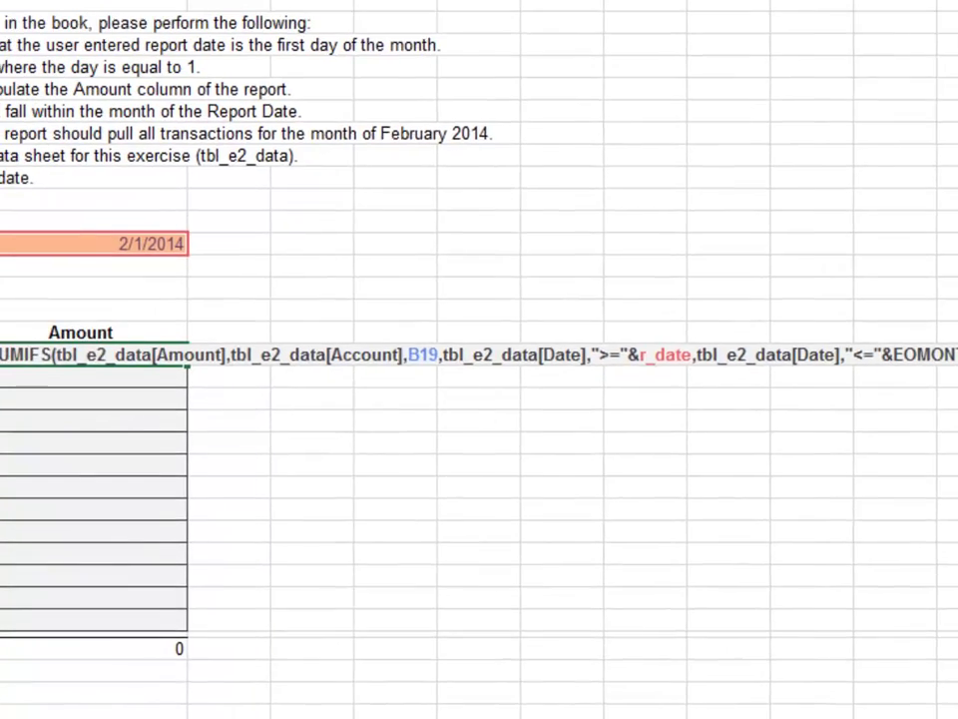
{"action": "key", "text": "Return"}
Step: Fill the Postage amount formula down the Amount column through the Telephone row
{"action": "key", "text": "Up"}
{"action": "key", "text": "shift+Down"}
{"action": "key", "text": "shift+Down"}
{"action": "key", "text": "shift+Down"}
{"action": "key", "text": "shift+Down"}
{"action": "key", "text": "shift+Down"}
{"action": "key", "text": "shift+Down"}
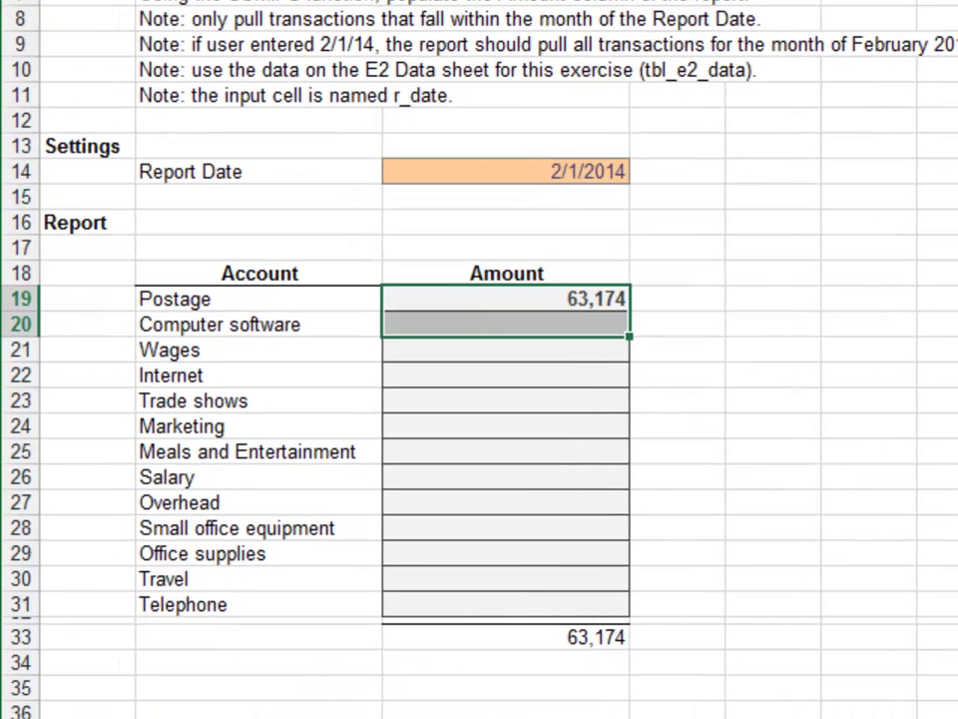
{"action": "key", "text": "shift+Down"}
{"action": "key", "text": "shift+Down"}
{"action": "key", "text": "shift+Down"}
{"action": "key", "text": "shift+Down"}
{"action": "key", "text": "shift+Down"}
{"action": "key", "text": "shift+Down"}
{"action": "key", "text": "ctrl+d"}
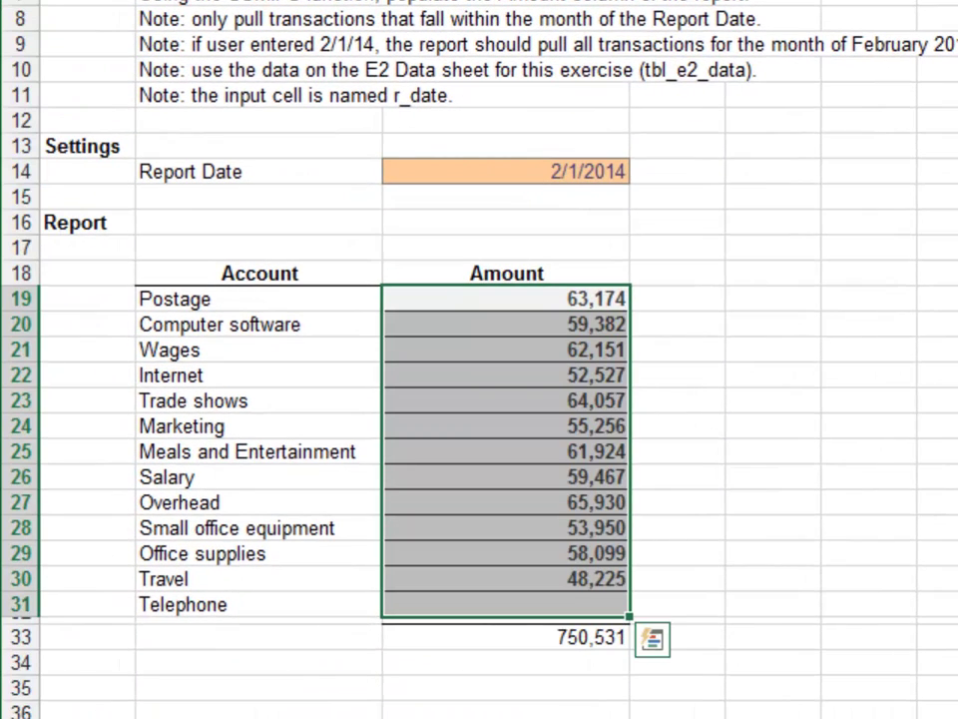
Step: Change the Report Date to 3/1/14 to test the report with another month
{"action": "key", "text": "Up"}
{"action": "key", "text": "Up"}
{"action": "key", "text": "Up"}
{"action": "key", "text": "Up"}
{"action": "key", "text": "Up"}
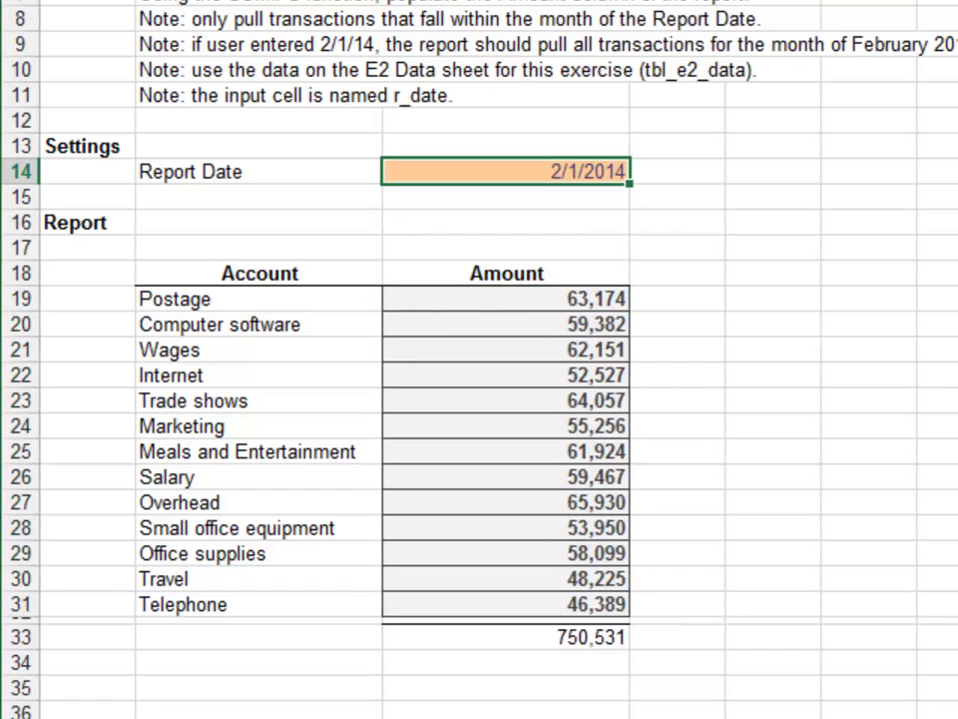
{"action": "type", "text": "3/1/14"}
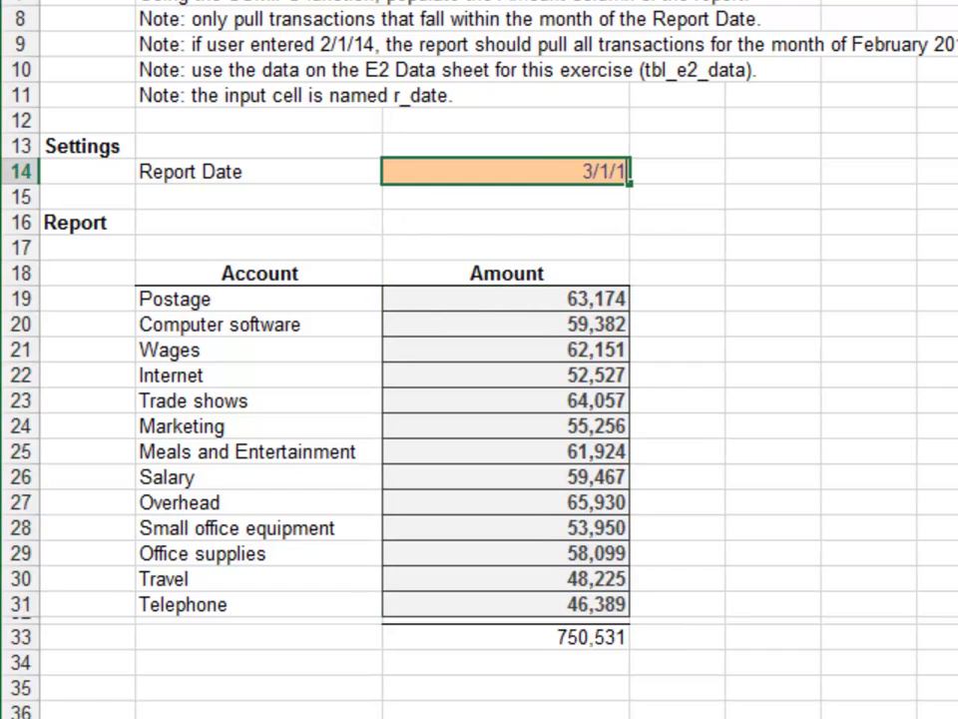
{"action": "key", "text": "Return"}
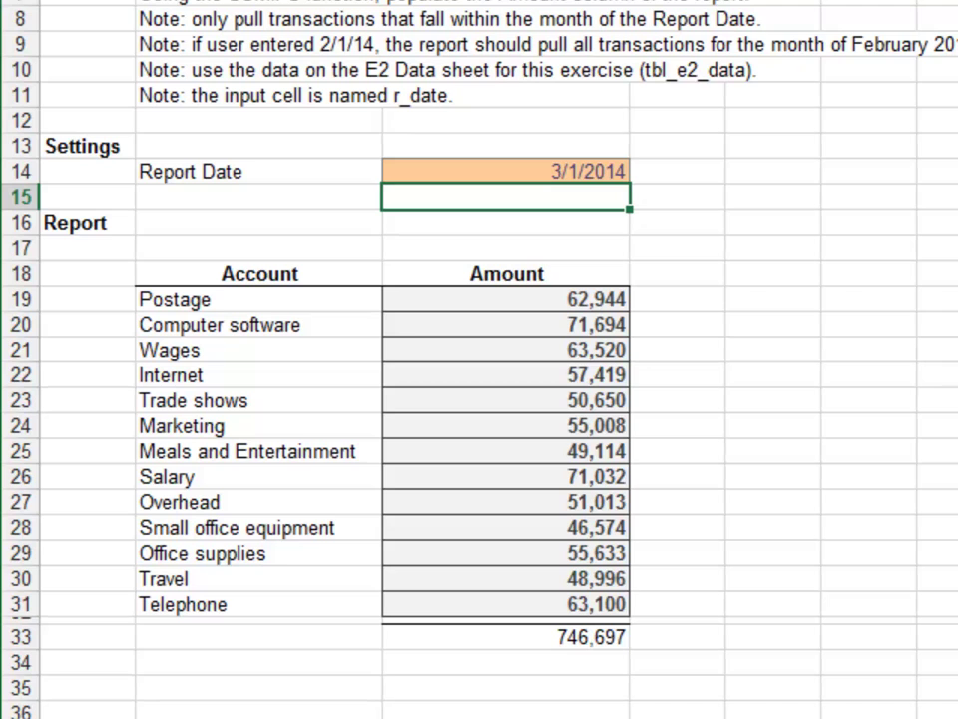